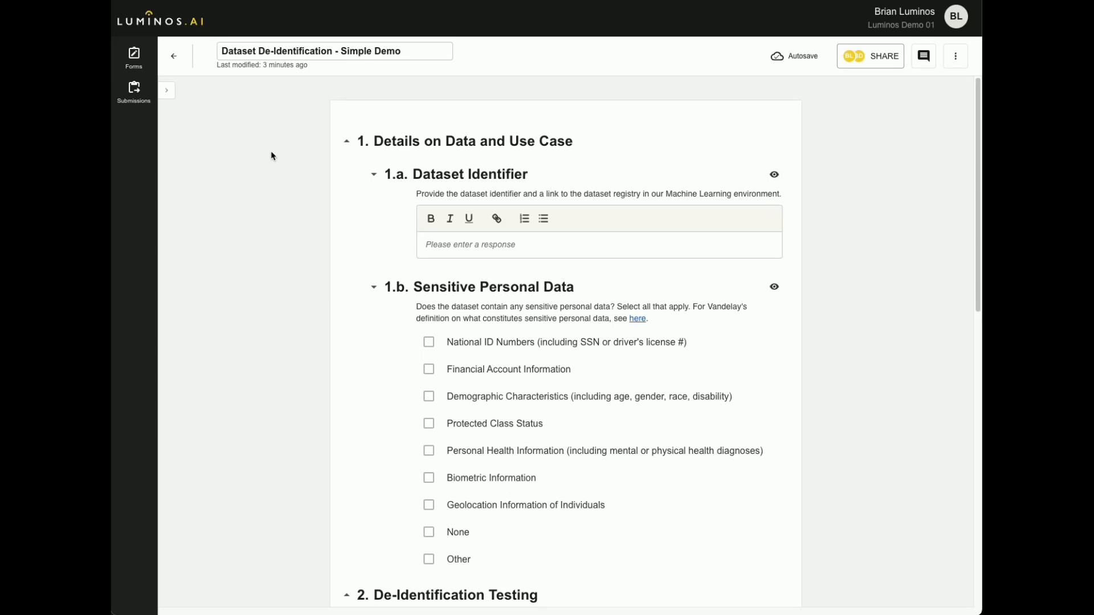
Answer the Sensitive Personal Data question with None.
scroll(273, 146, down, 1)
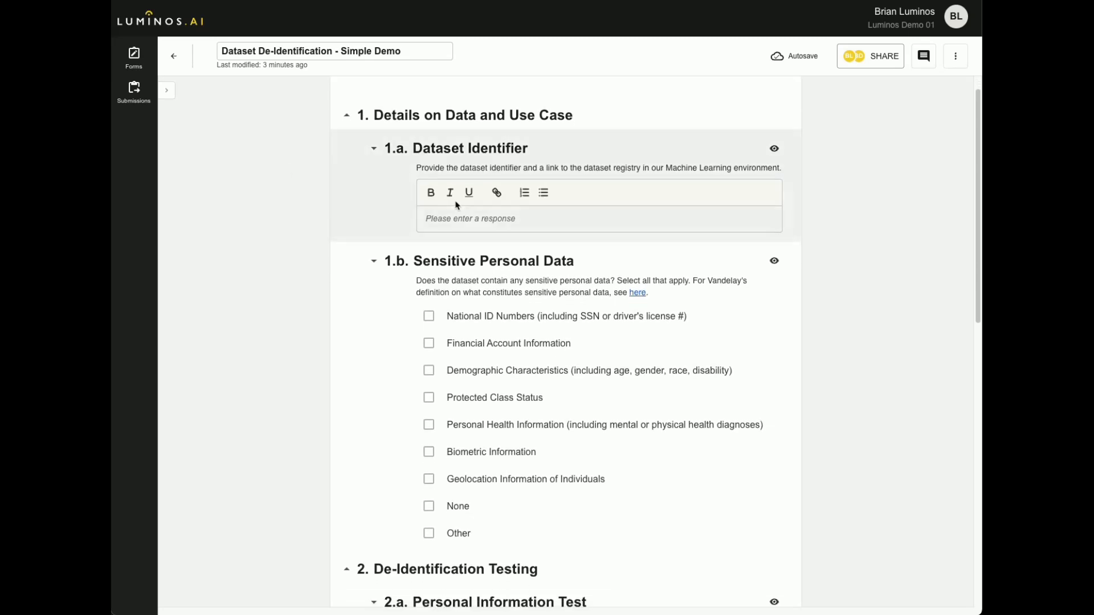
click(477, 218)
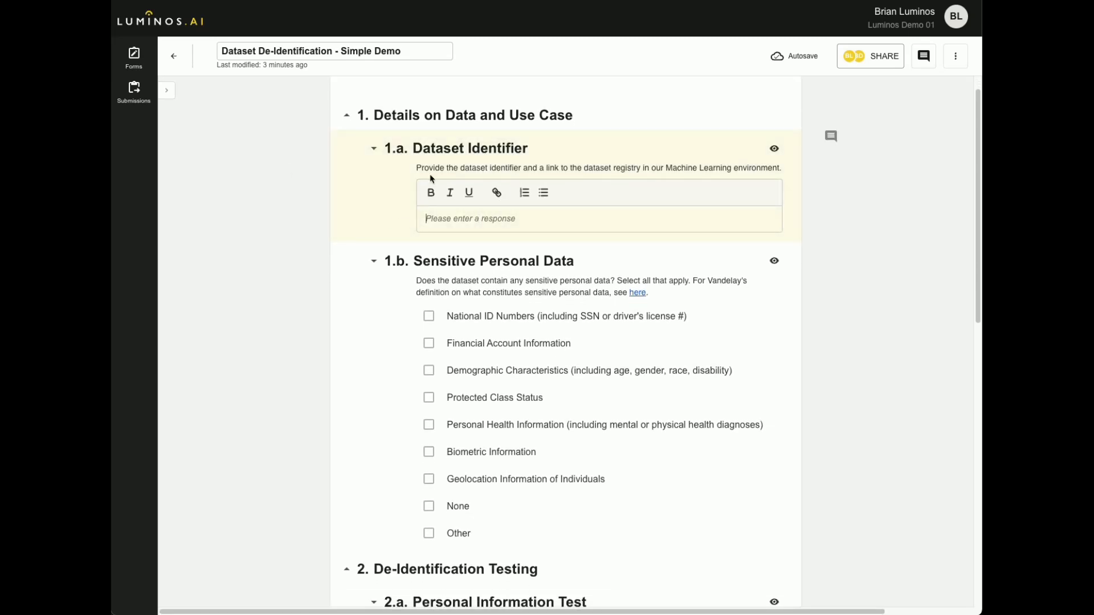
scroll(474, 228, down, 3)
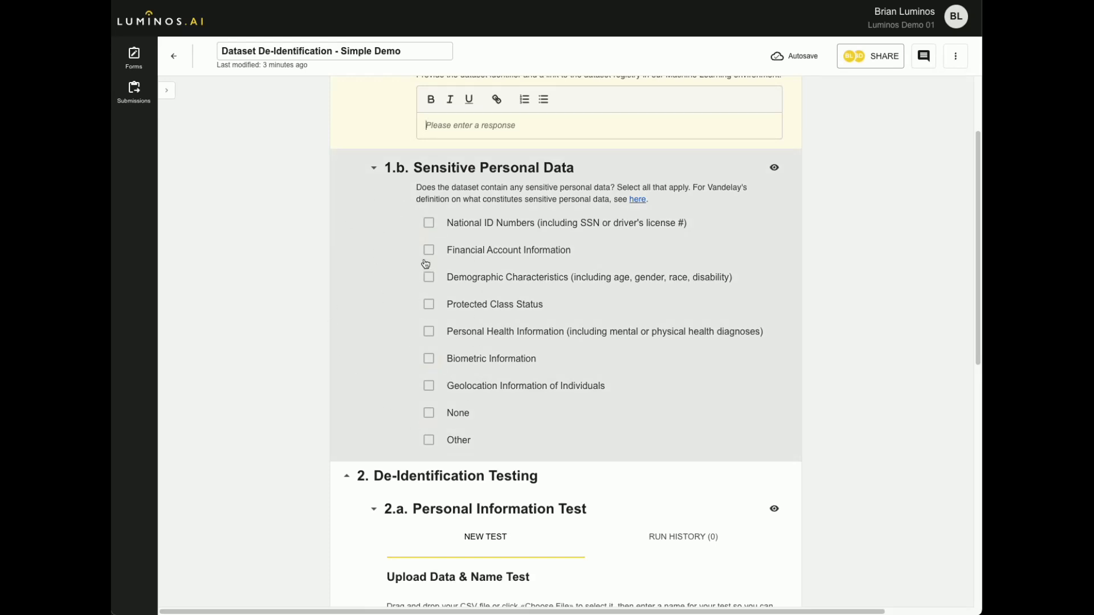
click(428, 415)
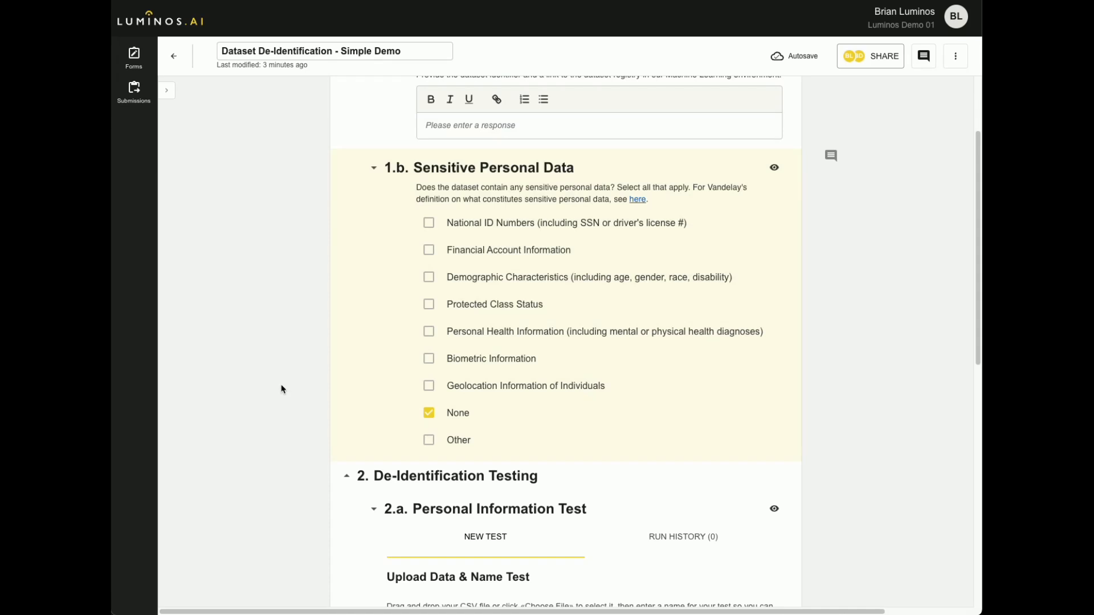
Run a Personal Information Test named "Payroll 1" on the file payroll_sample_data_1_pii_fail.csv.
scroll(272, 379, down, 7)
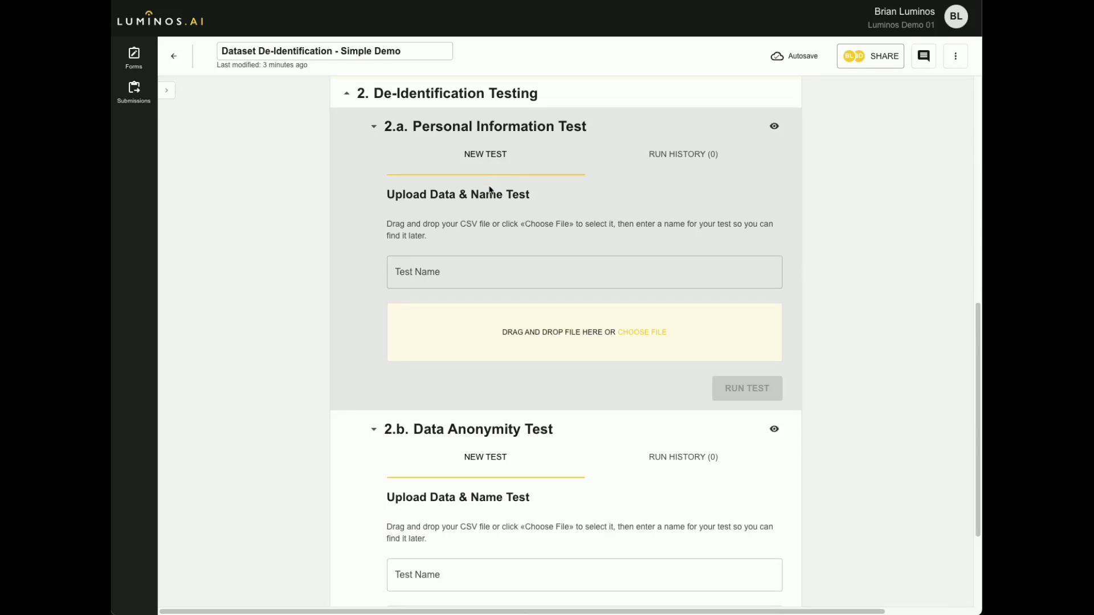
click(639, 335)
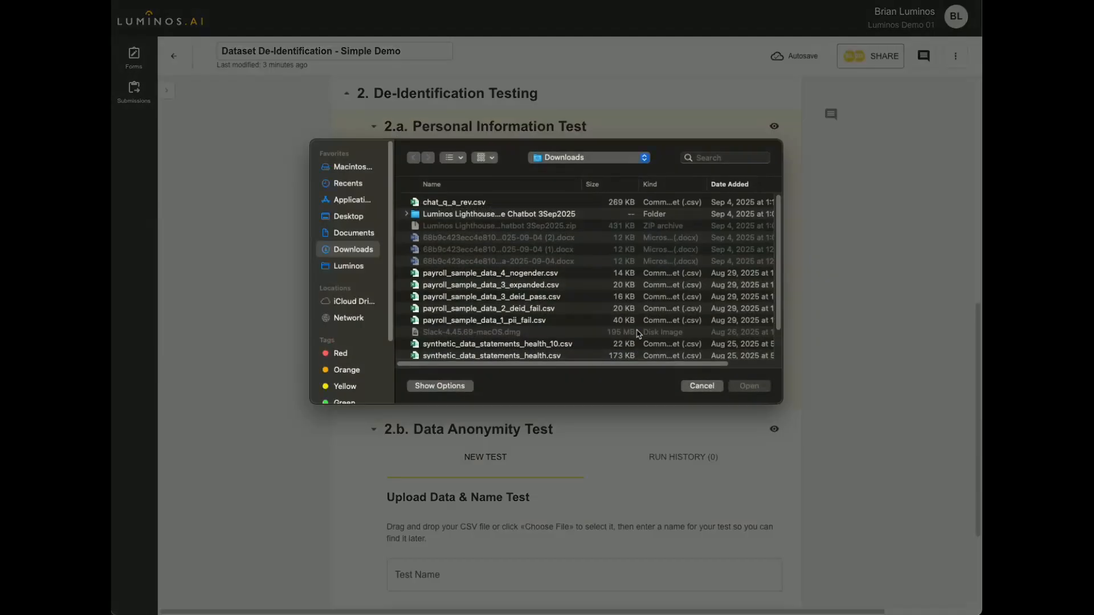
double_click(502, 323)
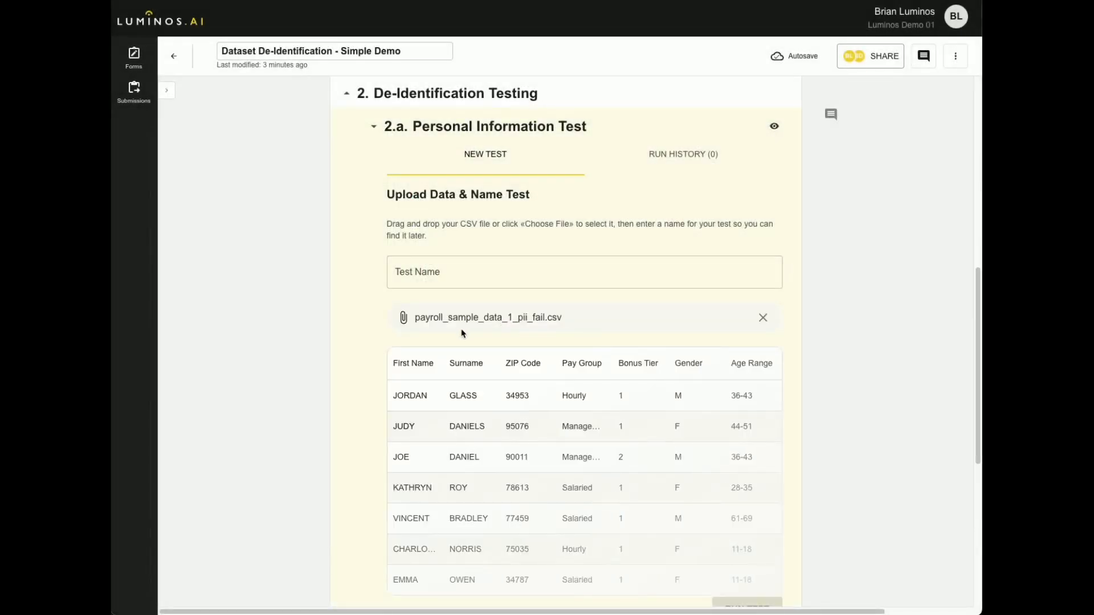
scroll(462, 333, down, 3)
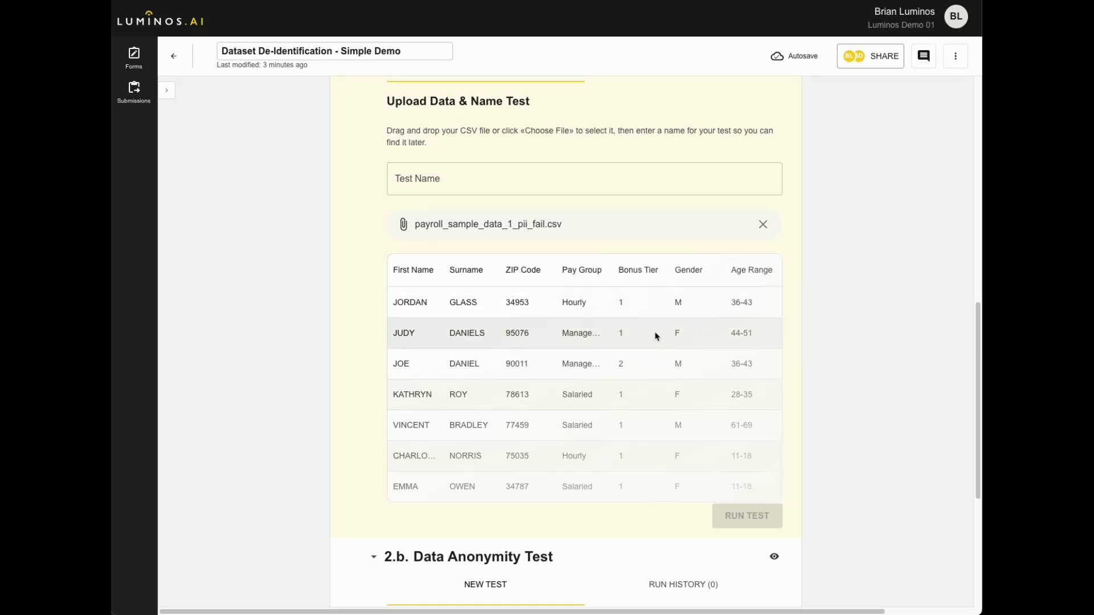
click(476, 179)
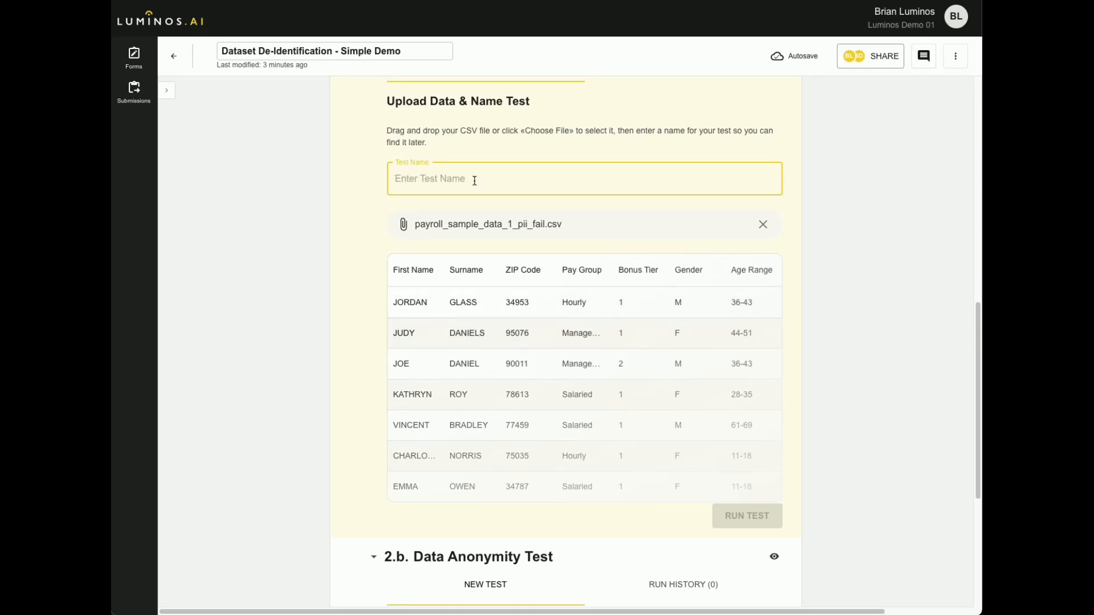
text(Payroll 1)
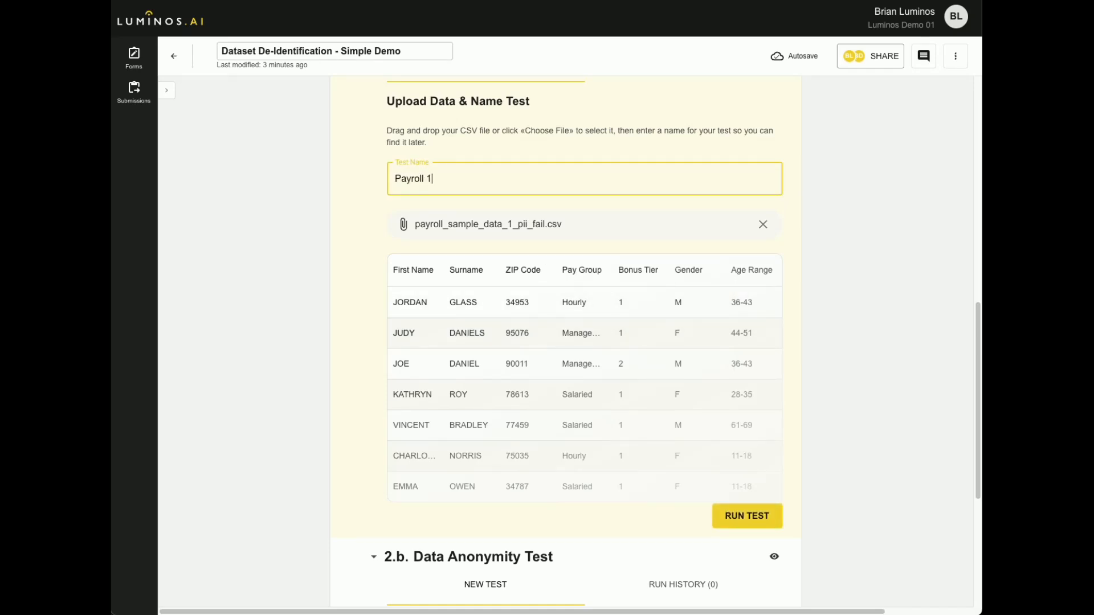
click(737, 513)
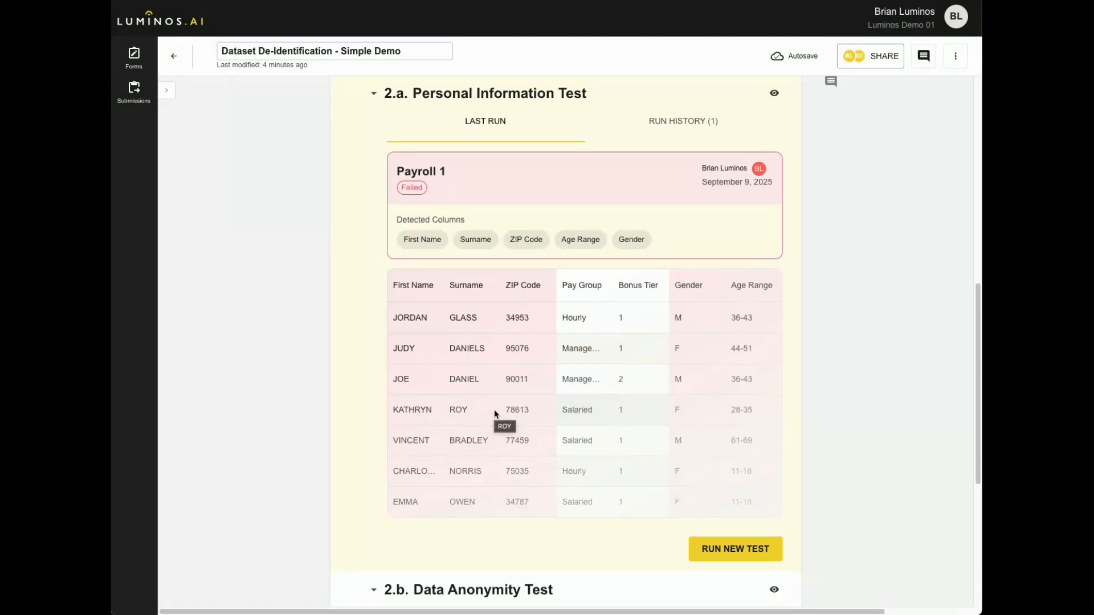
Run a new Personal Information Test named "Payroll 2" on the file payroll_sample_data_4_nogender.csv.
mouse_move(548, 237)
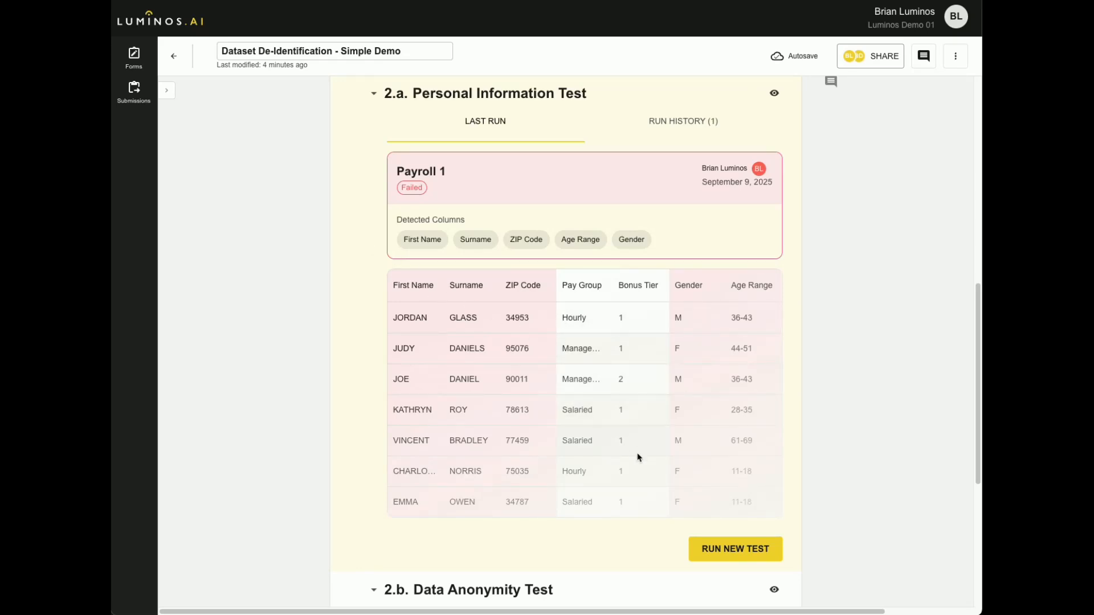
click(734, 553)
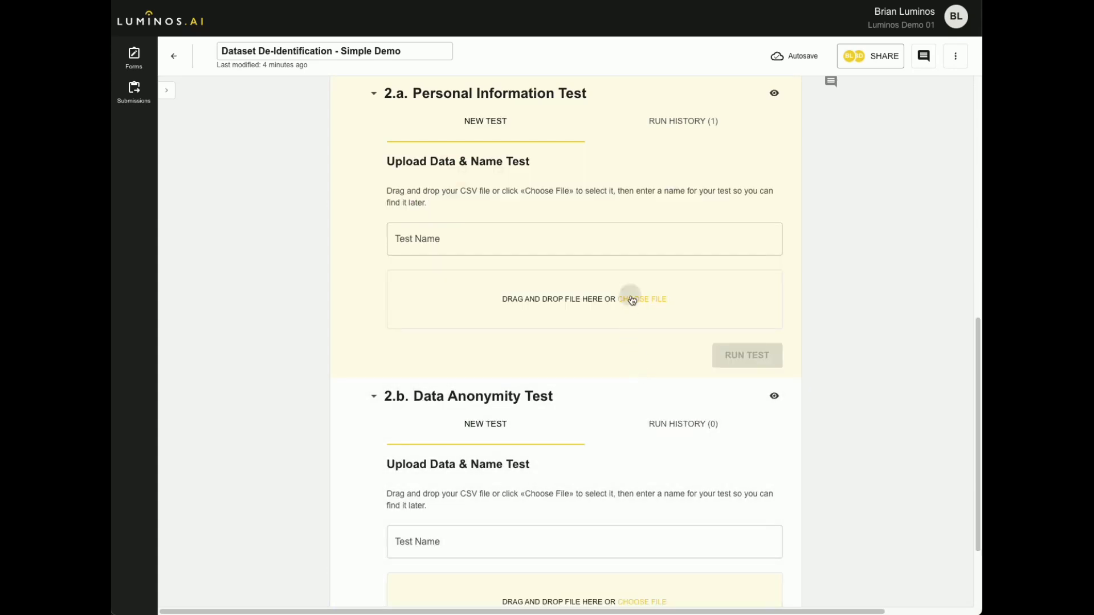
click(631, 298)
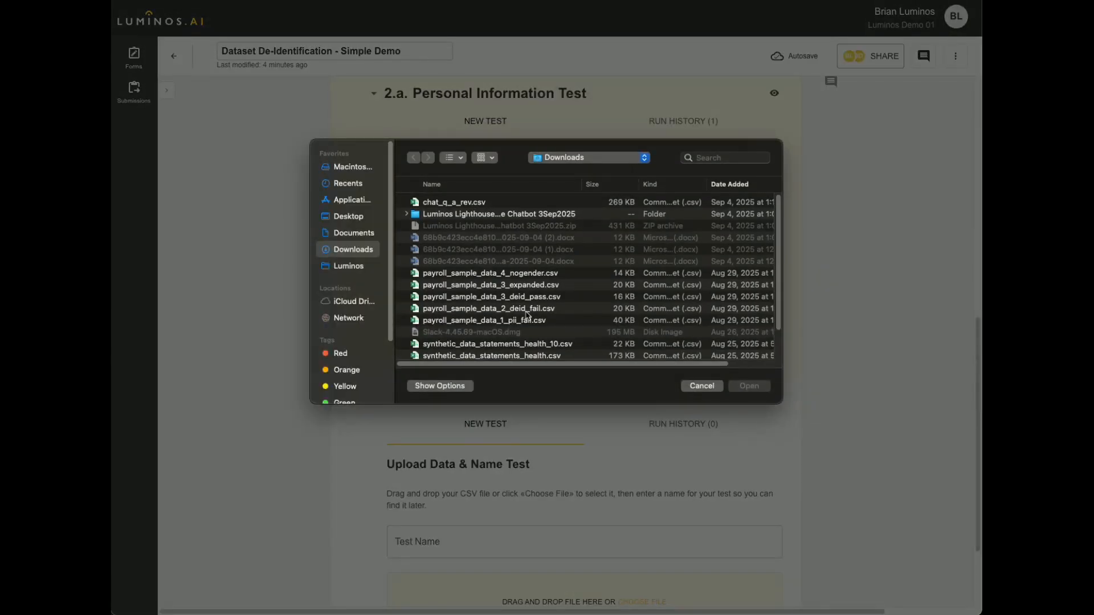
double_click(524, 276)
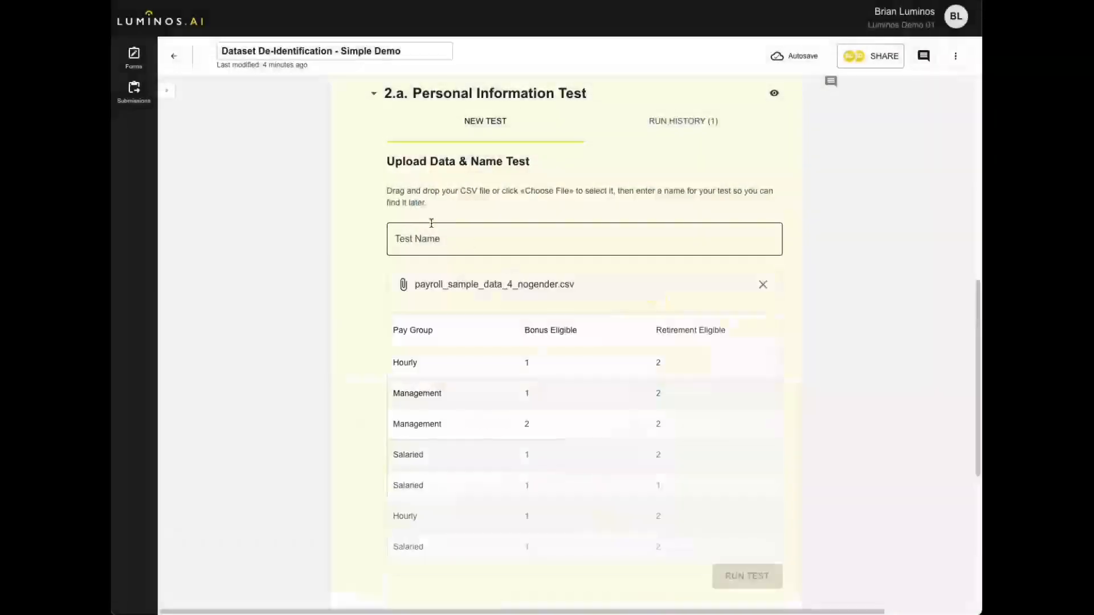
click(431, 229)
text(Payro)
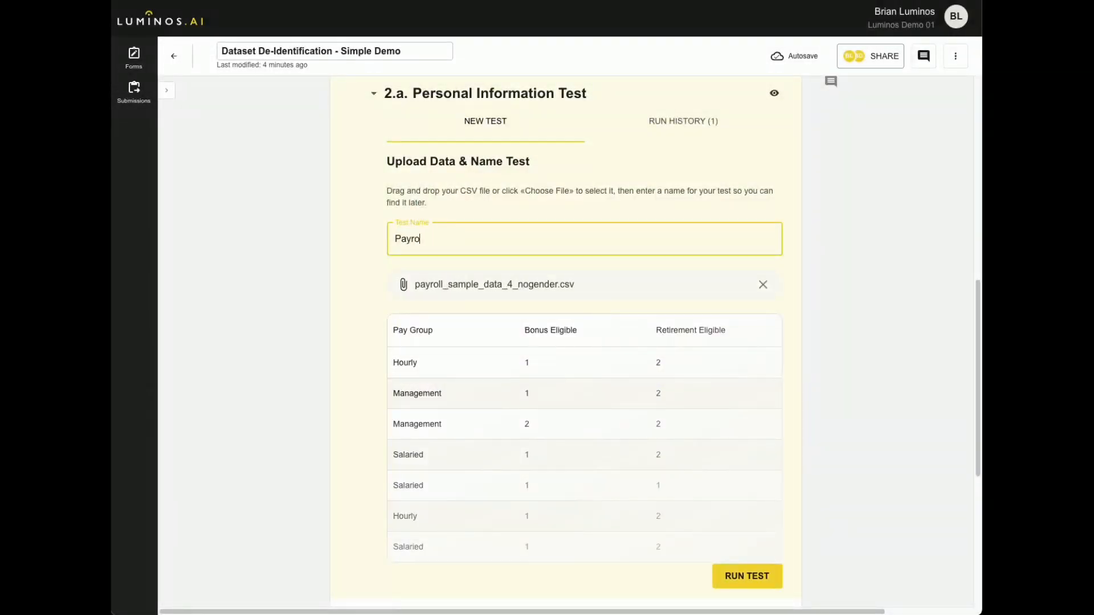
text(ll 2)
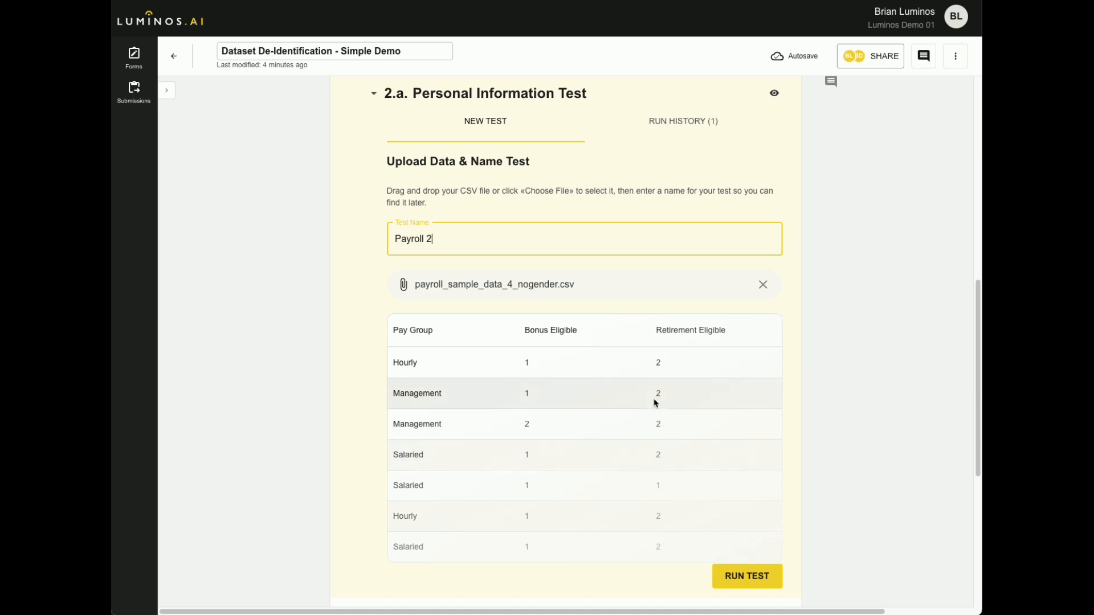
click(761, 588)
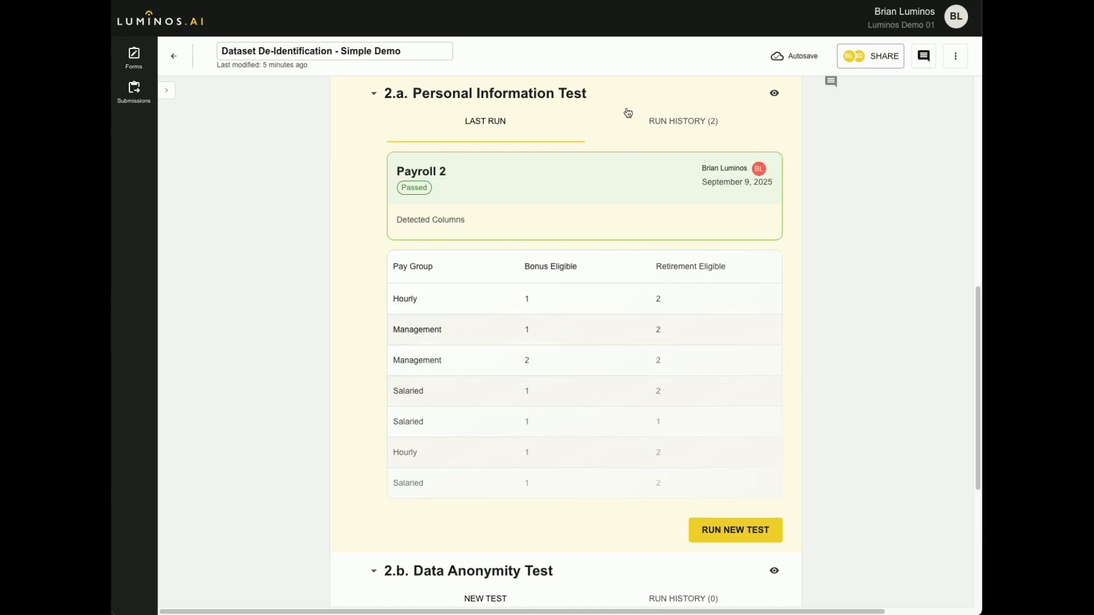
View the details of the Payroll 1 run from the Personal Information Test's run history, and close them.
click(667, 122)
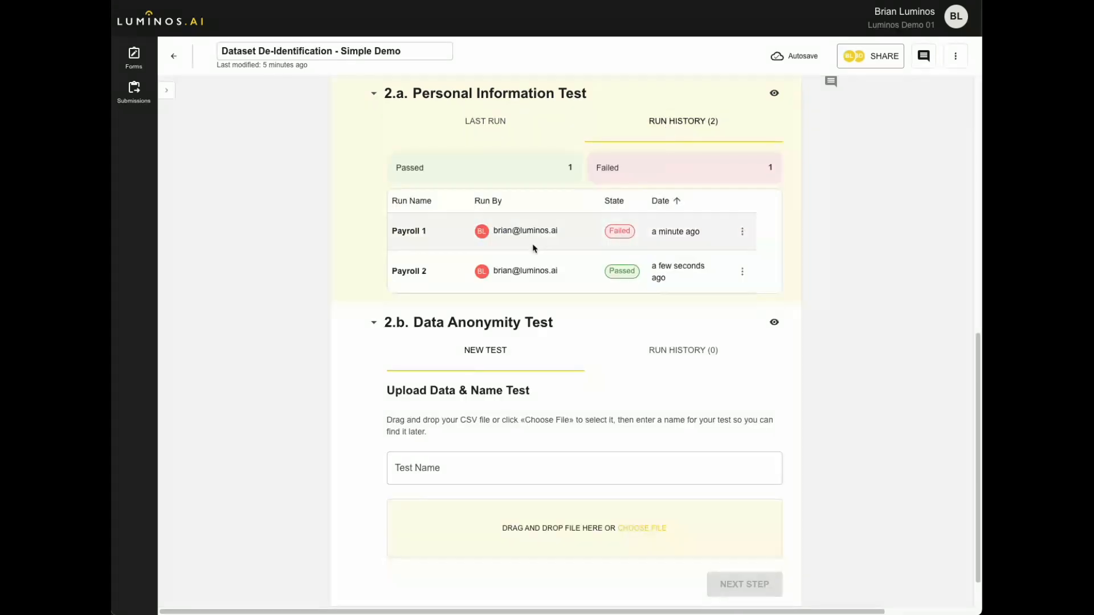
click(742, 231)
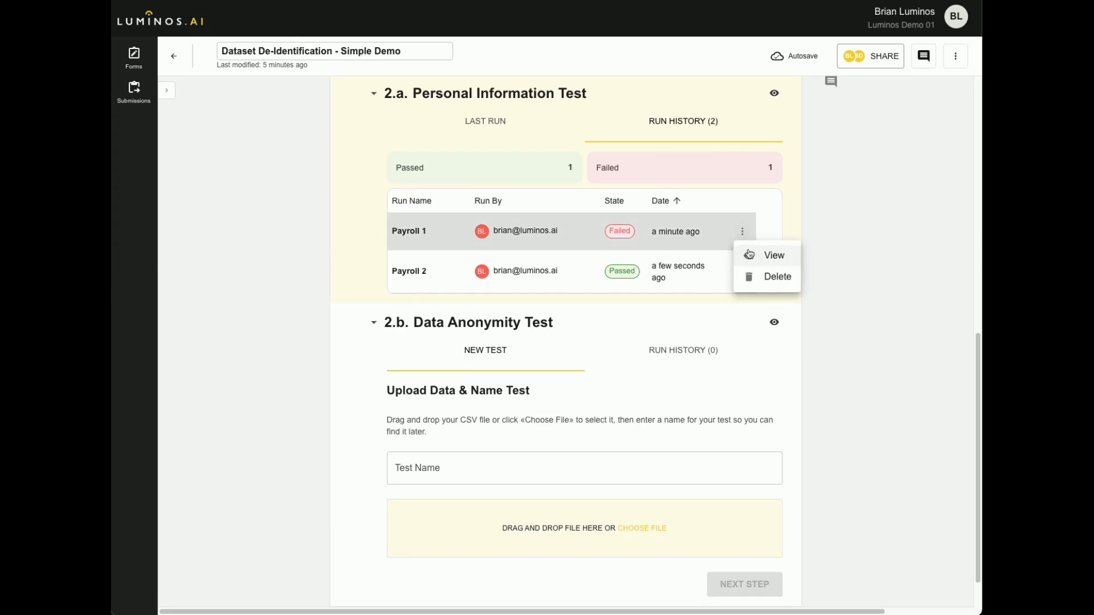
click(749, 254)
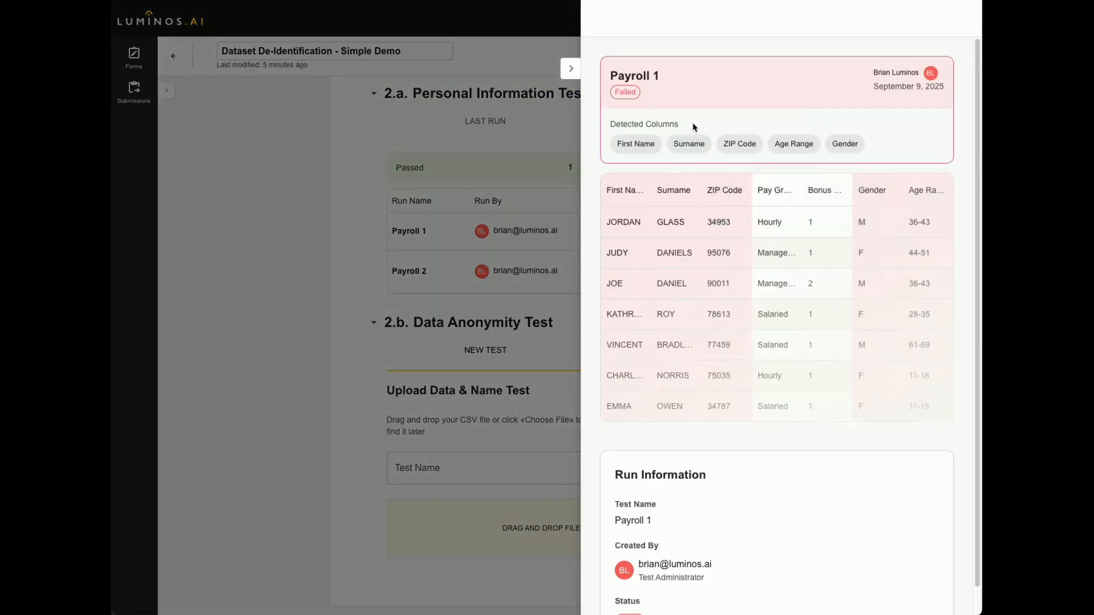
click(573, 71)
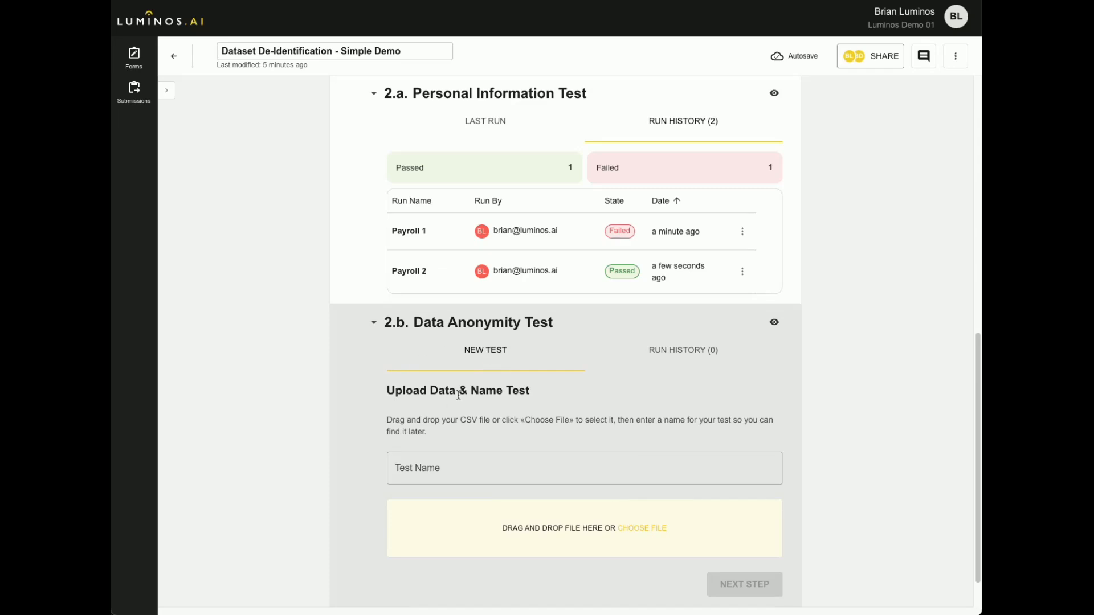
Set up a Data Anonymity Test named "Payroll 3" with payroll_sample_data_3_expanded.csv and proceed to selecting its identifying fields.
scroll(463, 401, down, 1)
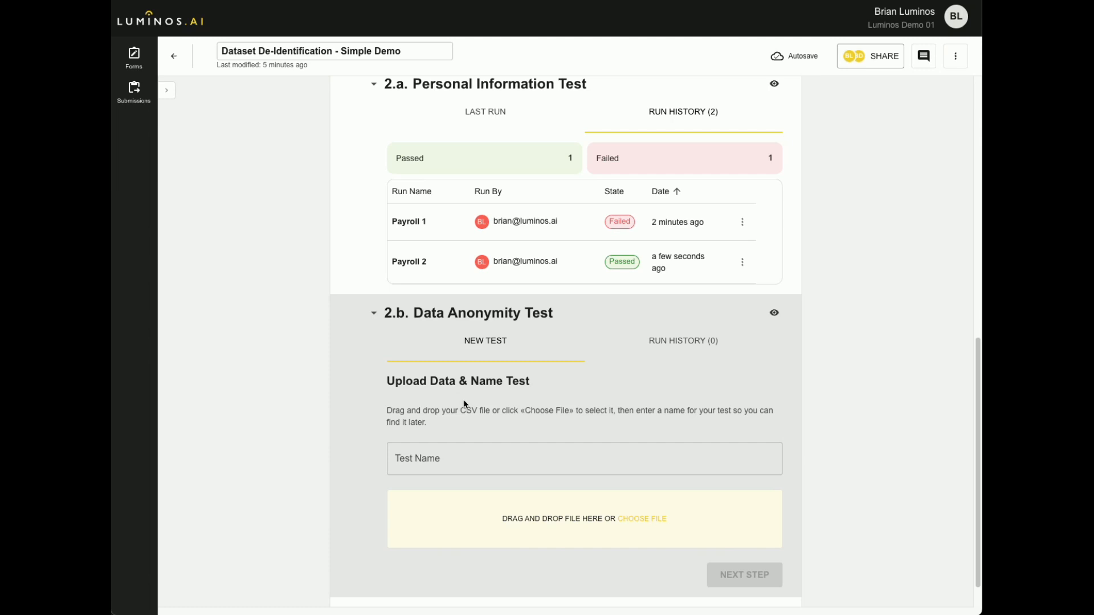
click(471, 455)
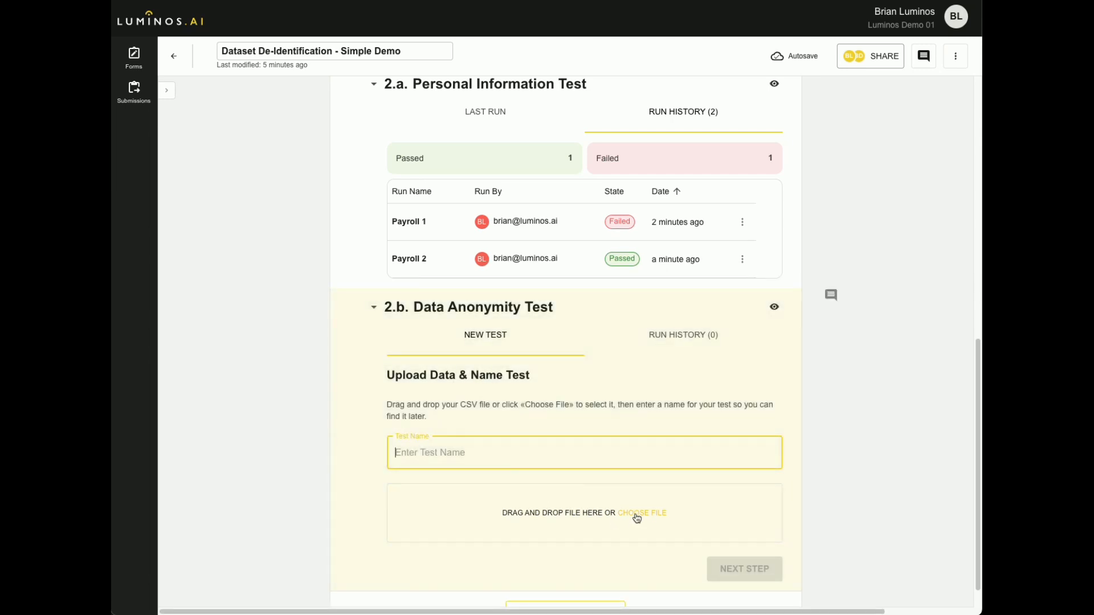
click(636, 516)
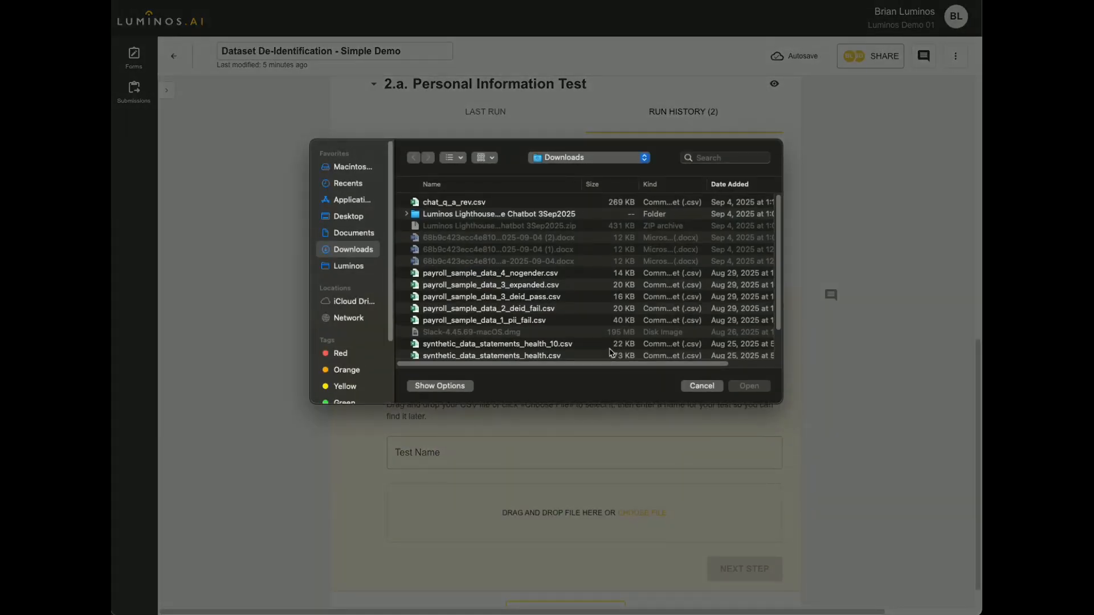
double_click(516, 285)
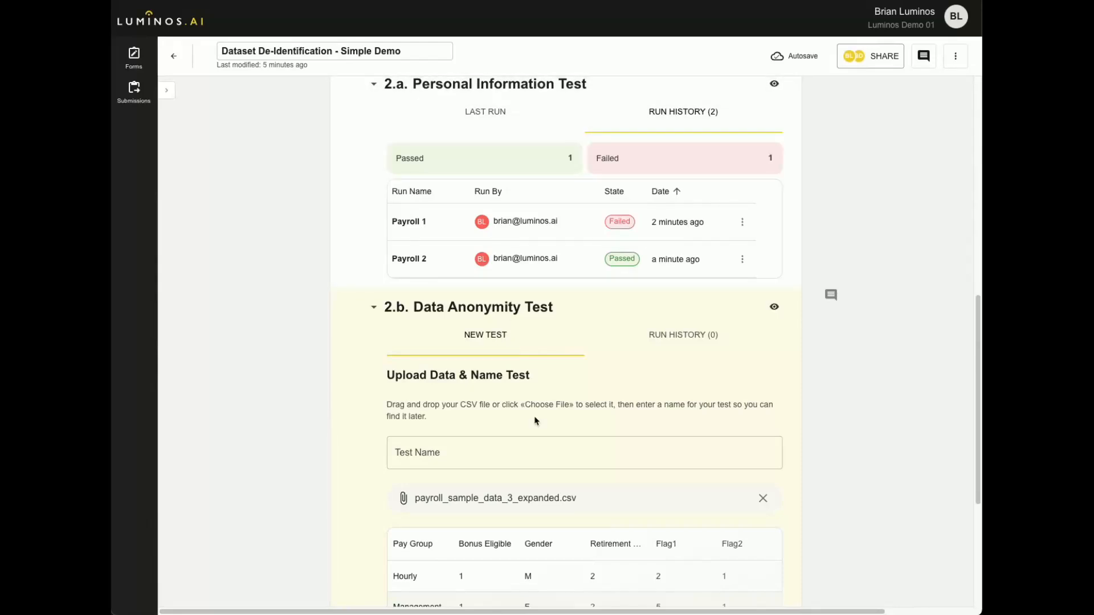
scroll(535, 419, down, 5)
scroll(534, 410, up, 1)
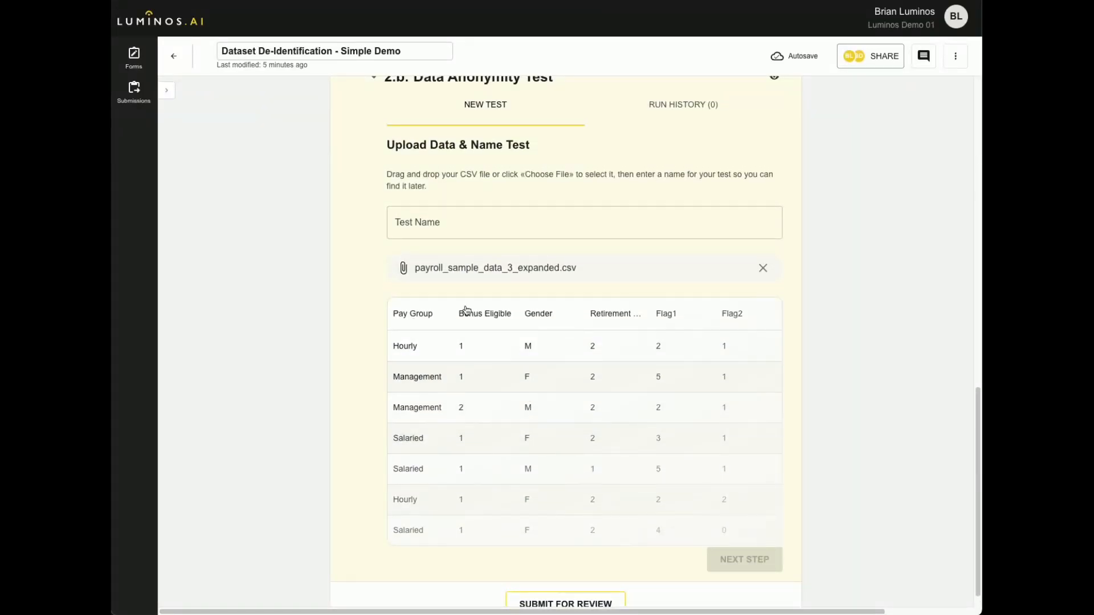
click(465, 233)
text(Payroll 3)
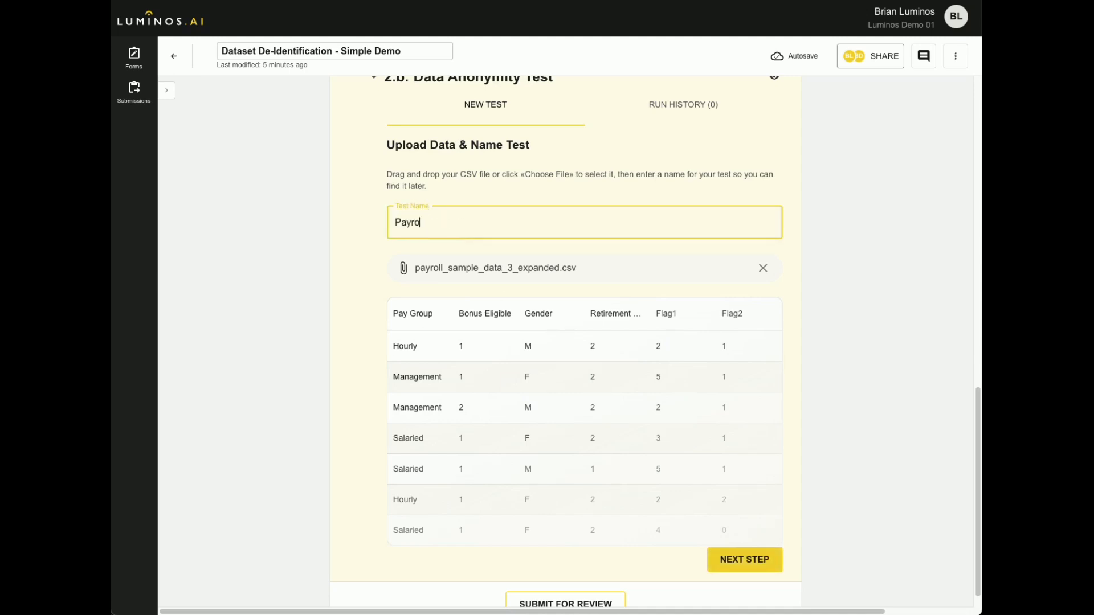
click(752, 561)
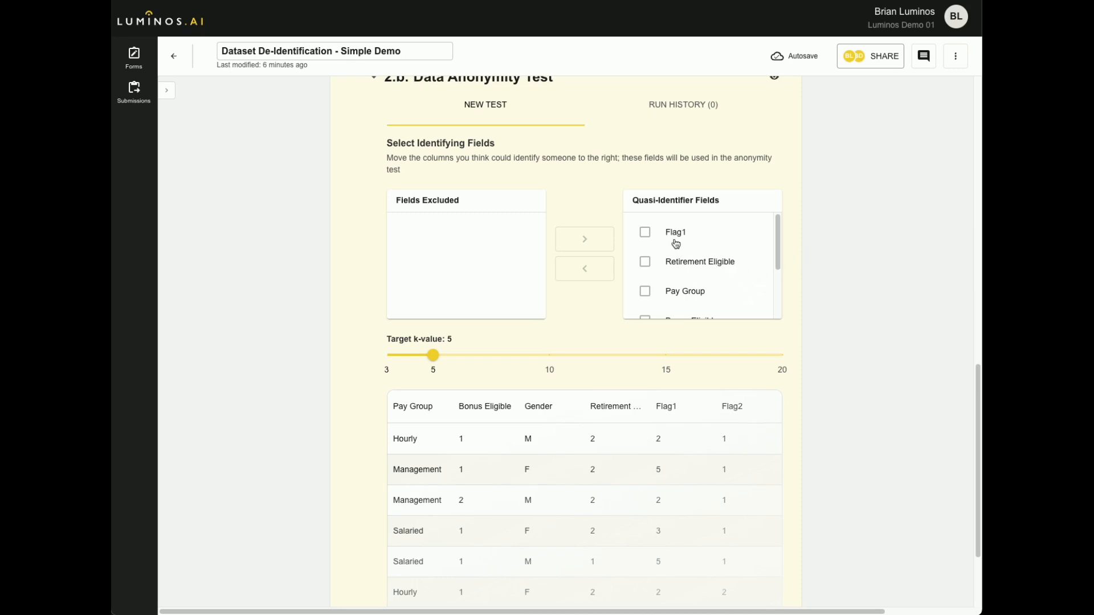
Exclude Flag1 and Flag2 from the quasi-identifier fields of the Data Anonymity Test.
scroll(646, 236, down, 3)
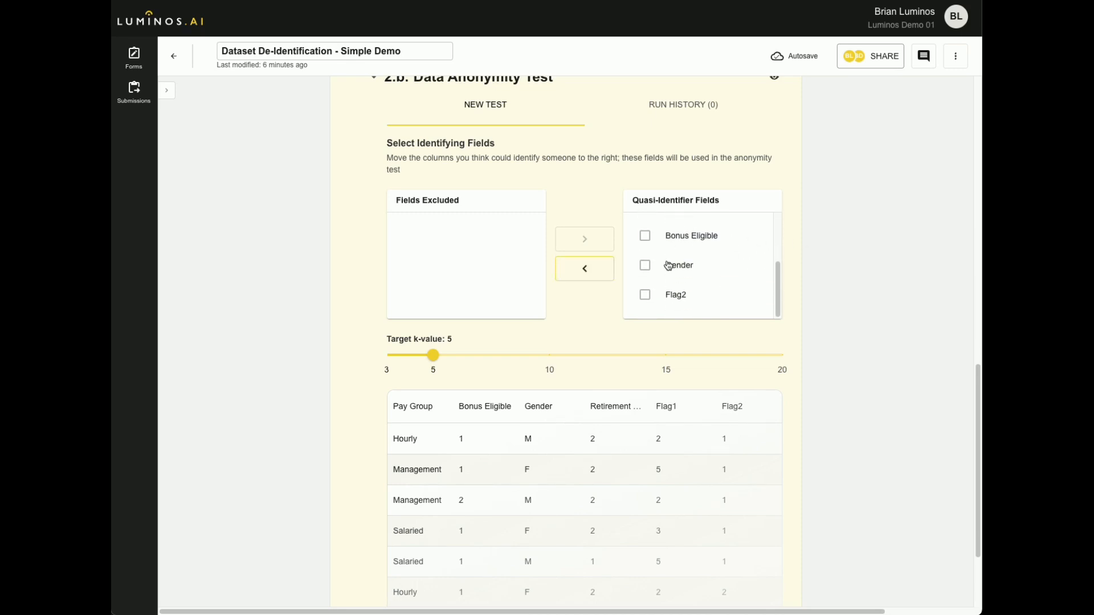
click(650, 299)
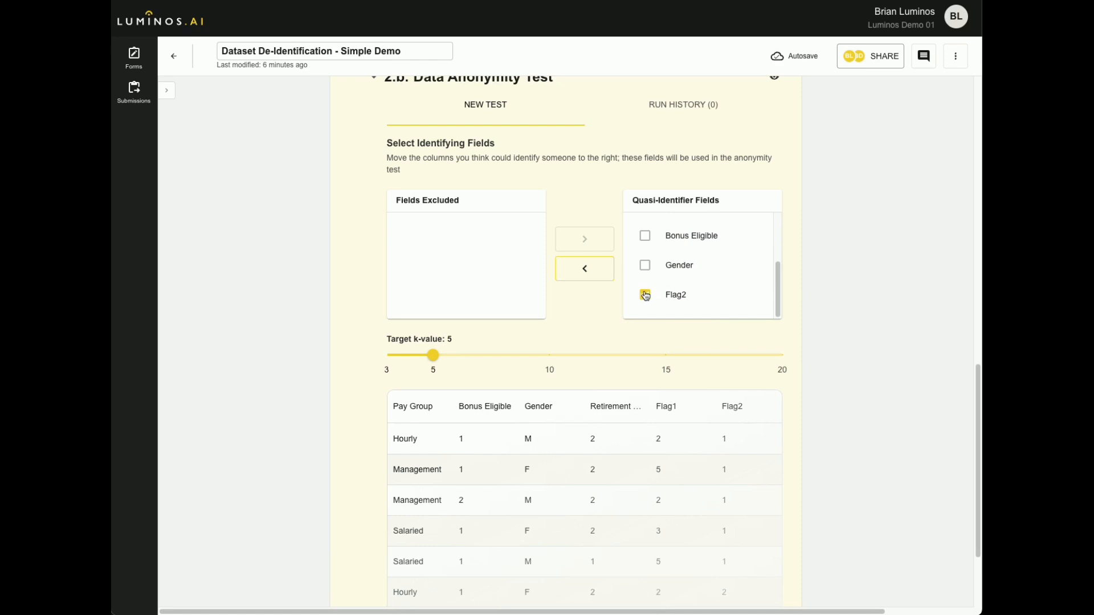
click(601, 268)
scroll(733, 281, up, 2)
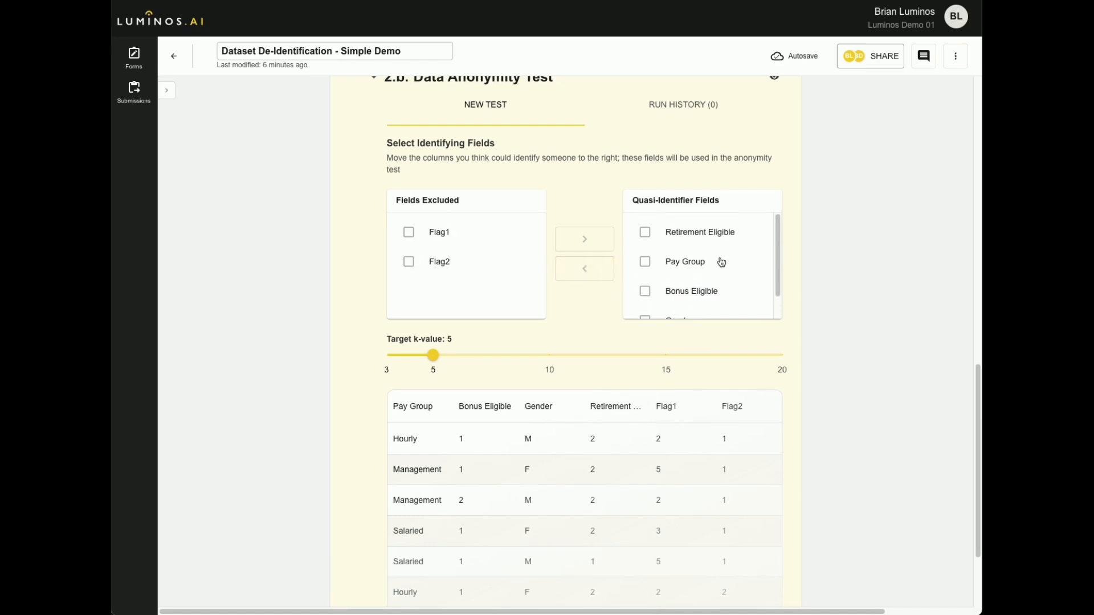
scroll(669, 229, down, 1)
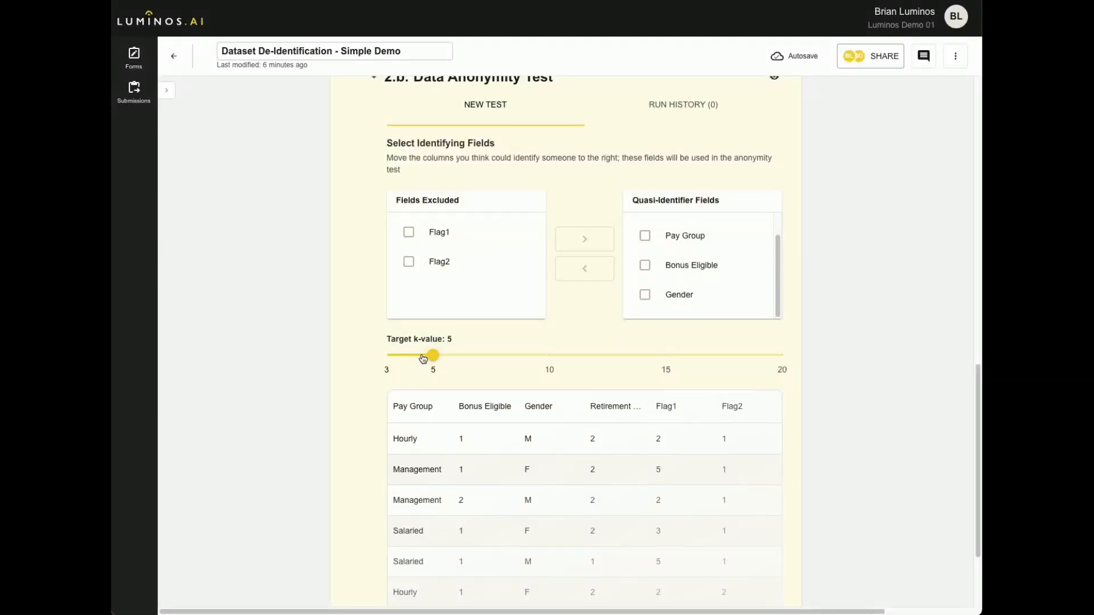
scroll(432, 362, up, 1)
scroll(432, 362, up, 1)
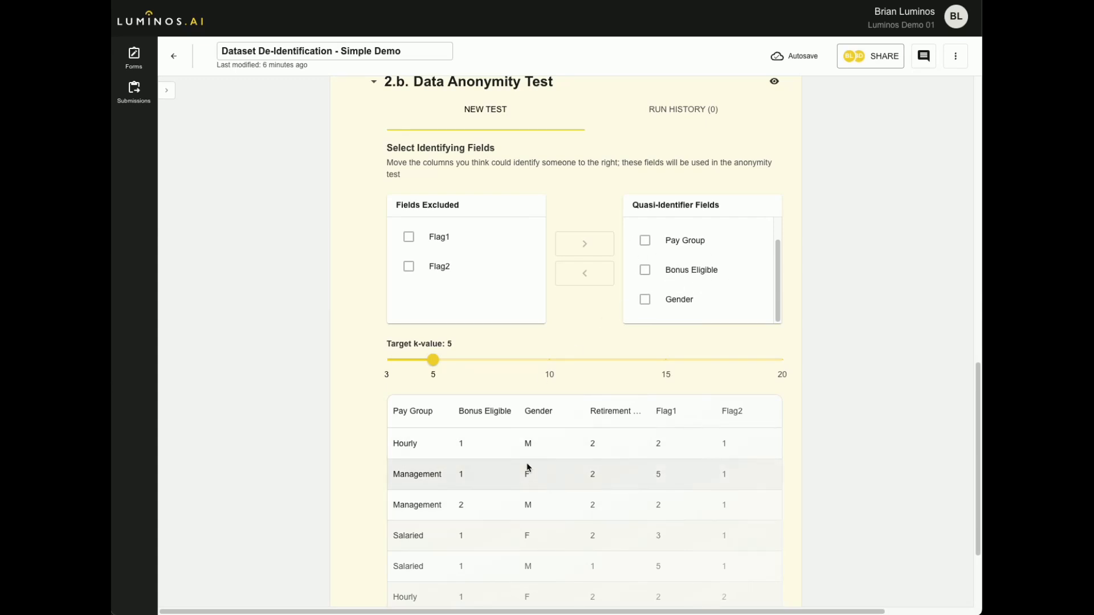
scroll(527, 464, down, 2)
scroll(528, 467, down, 1)
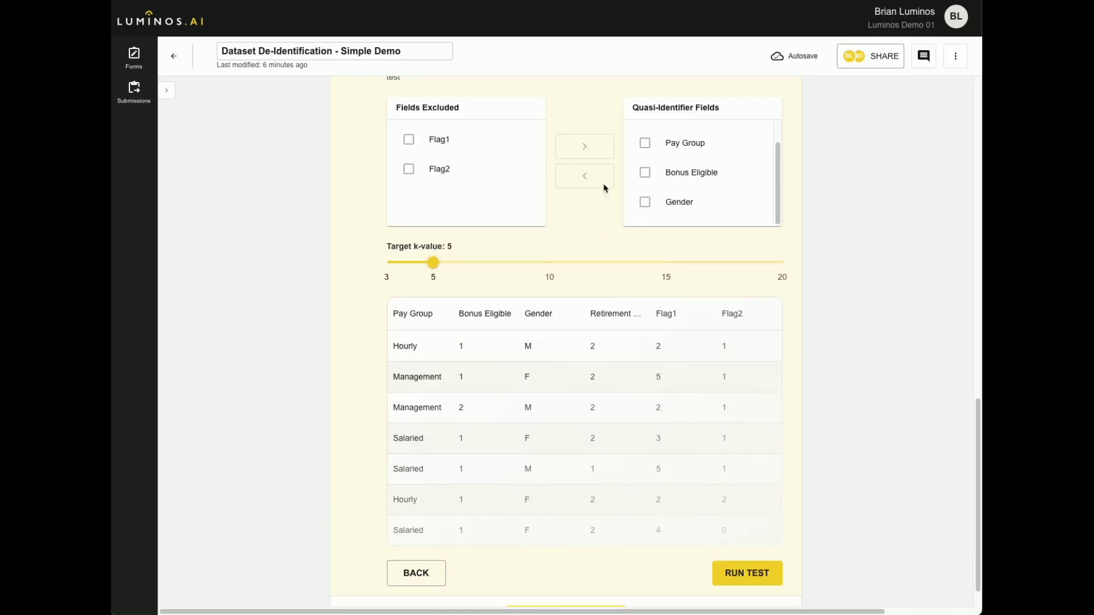
Run the Payroll 3 Data Anonymity Test with a target k-value of 5.
click(741, 578)
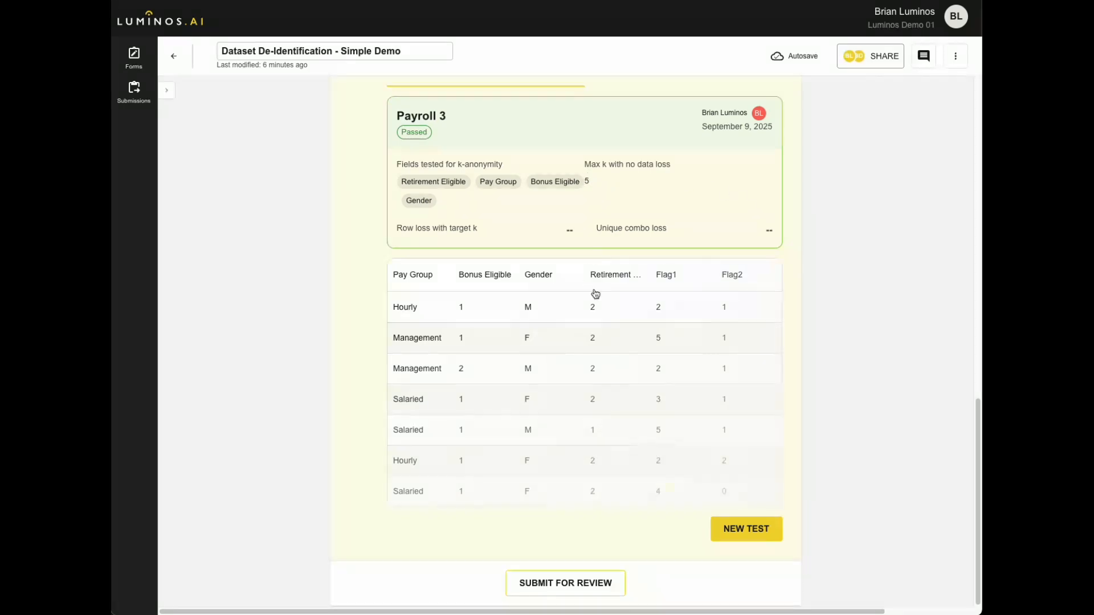
scroll(593, 291, up, 1)
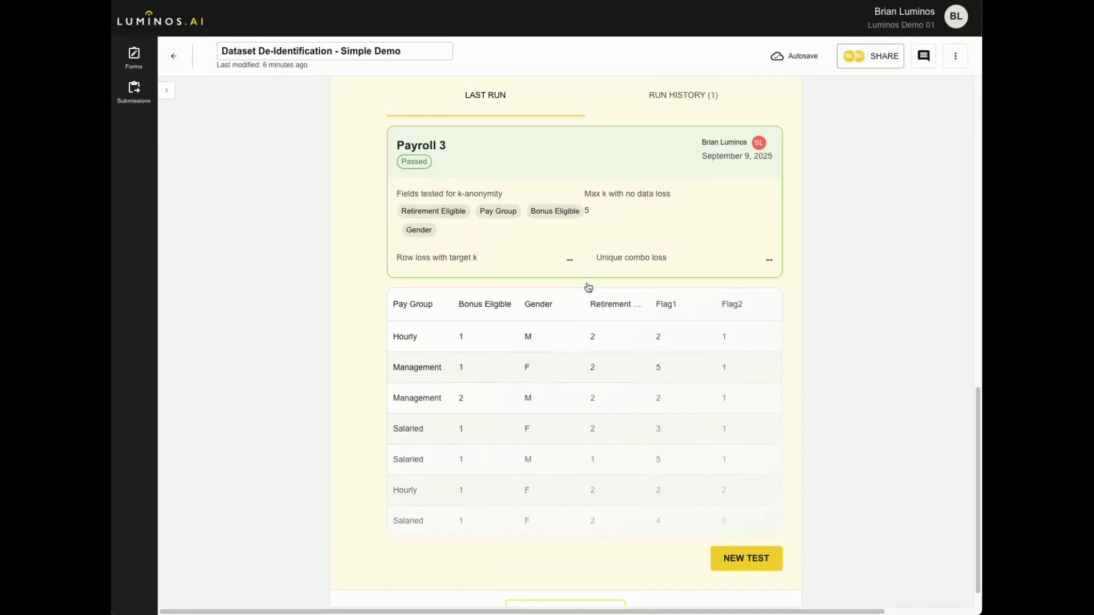
Set up a new Data Anonymity Test named "Payroll 3.5" with payroll_sample_data_2_deid_fail.csv and proceed to selecting its identifying fields.
click(748, 561)
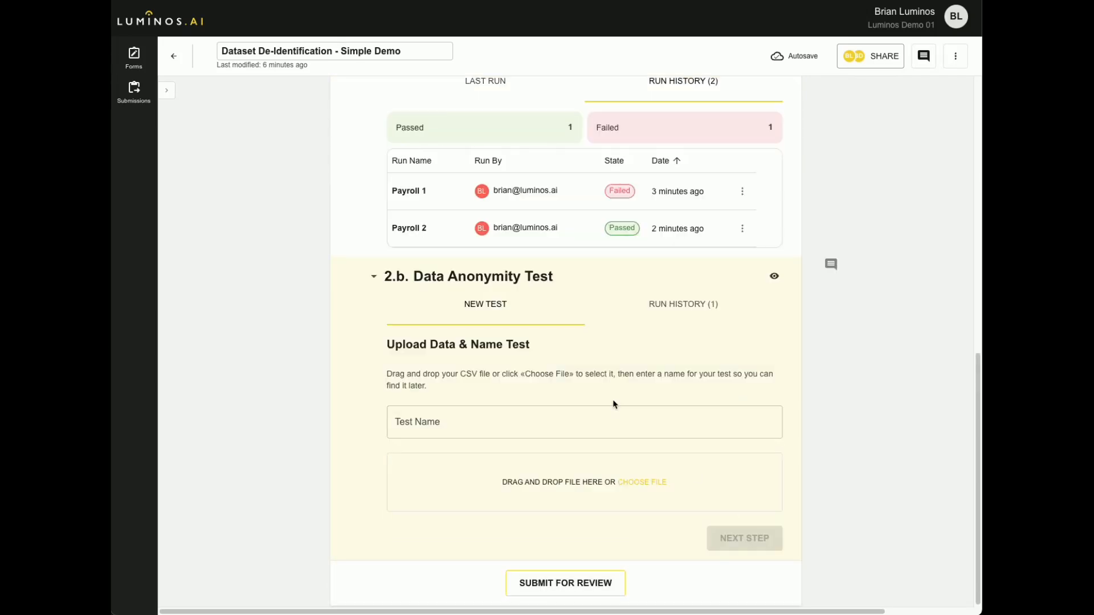
click(656, 482)
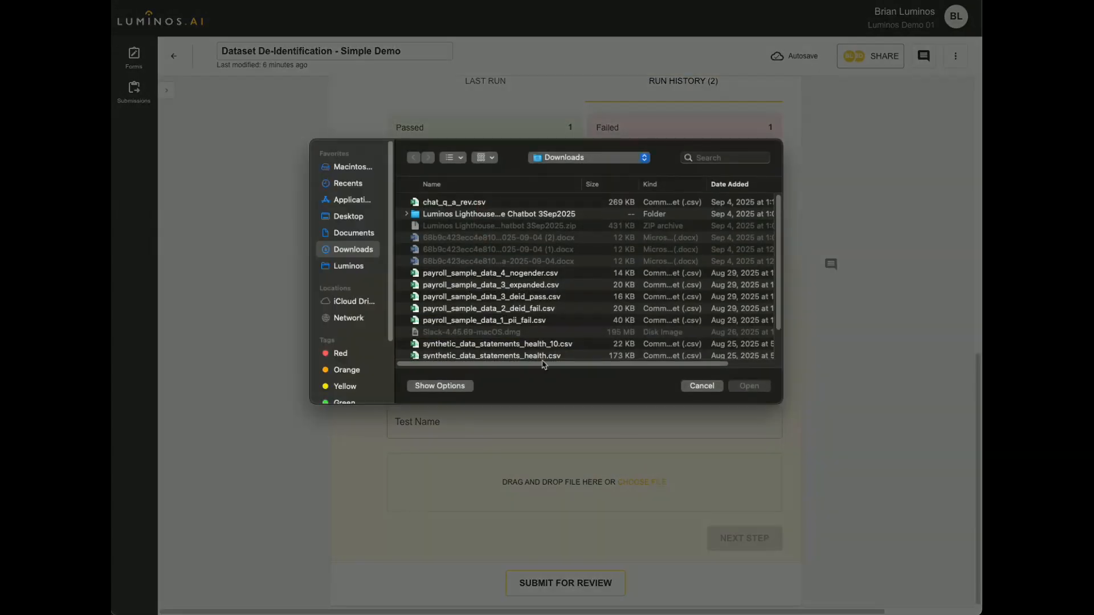
click(519, 311)
double_click(519, 311)
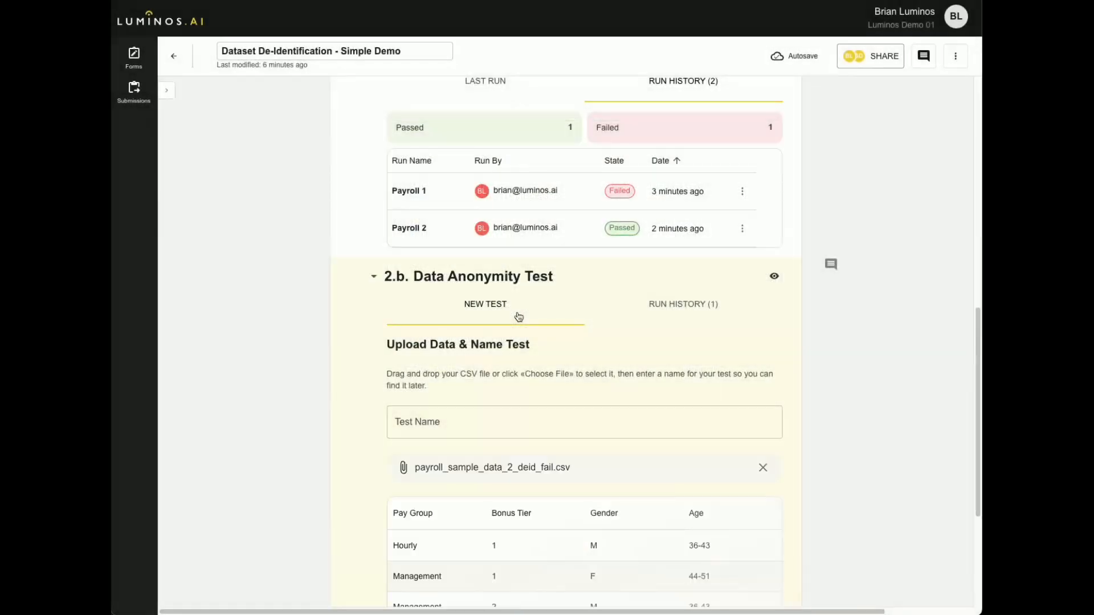
scroll(542, 438, down, 4)
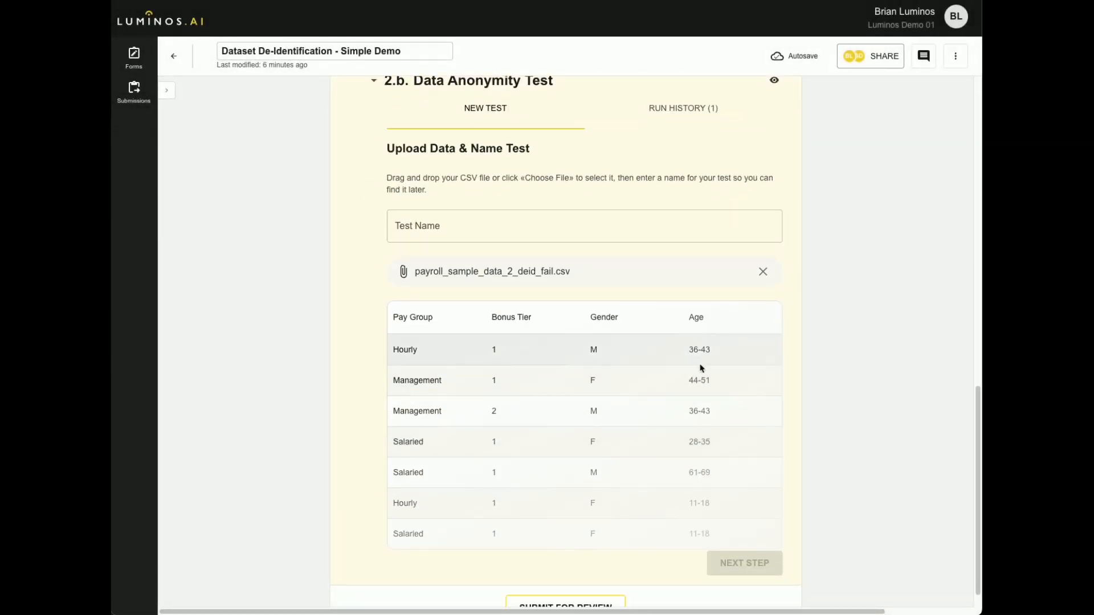
click(494, 234)
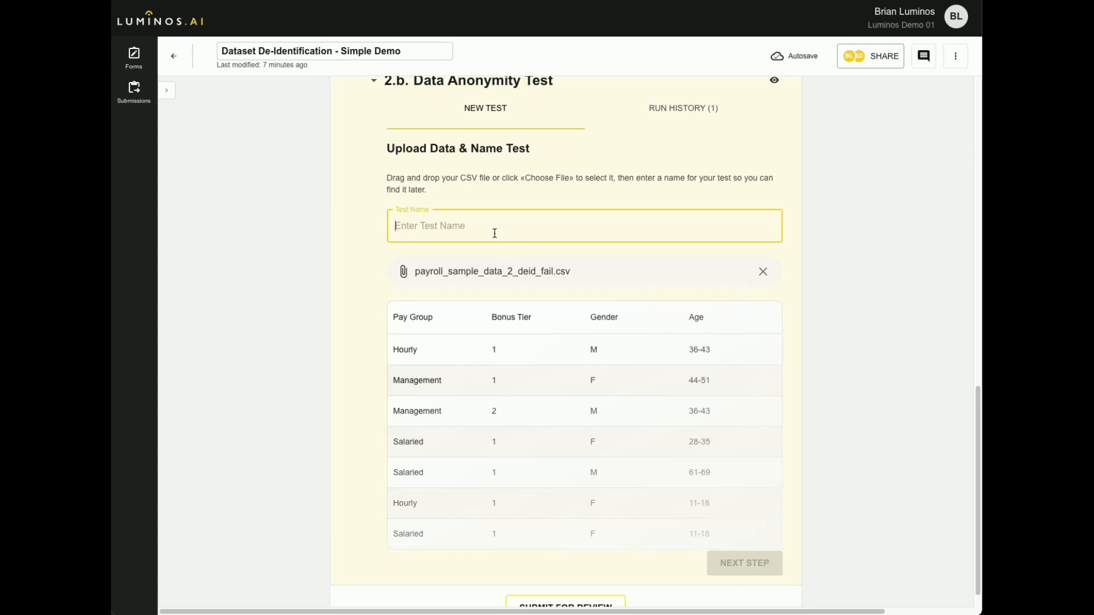
text(Payroll 3.5)
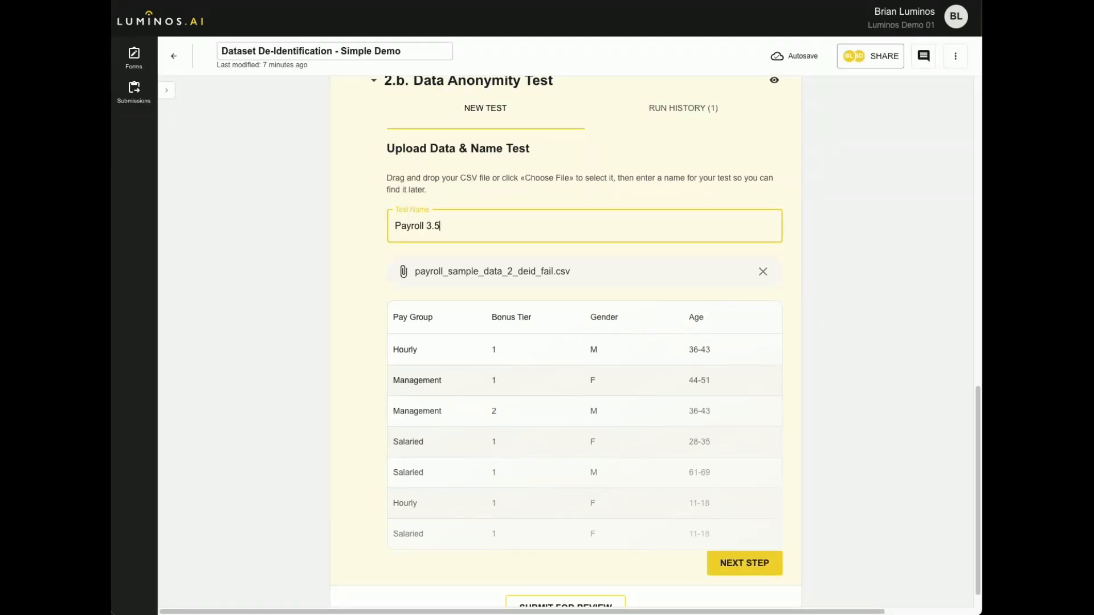
click(730, 563)
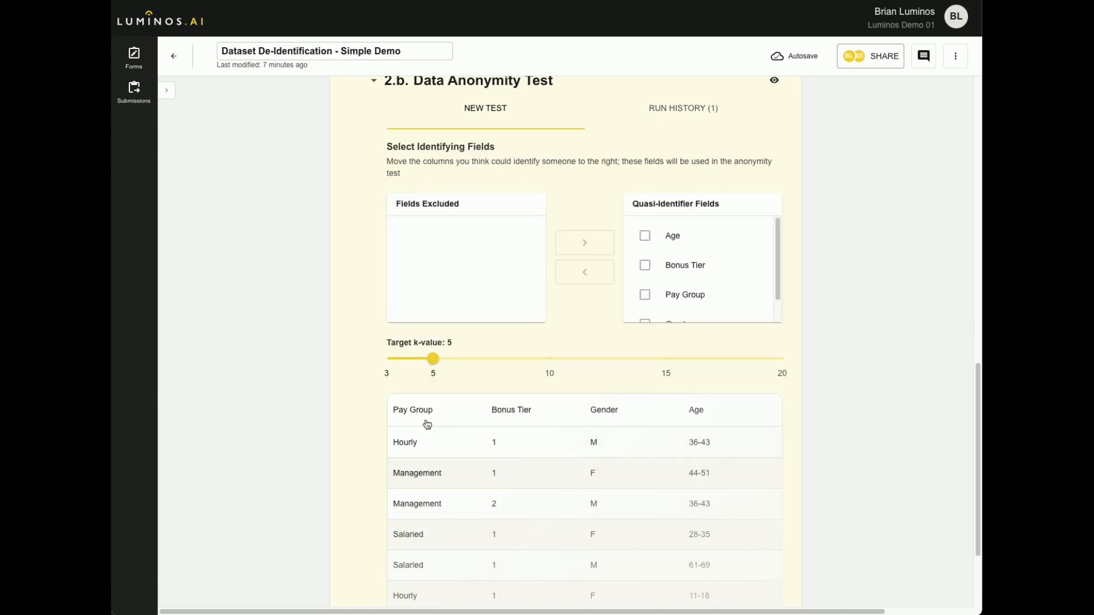
Run the Payroll 3.5 test with Age, Bonus Tier, Pay Group and Gender as quasi-identifiers and a target k-value of 5.
scroll(709, 238, down, 1)
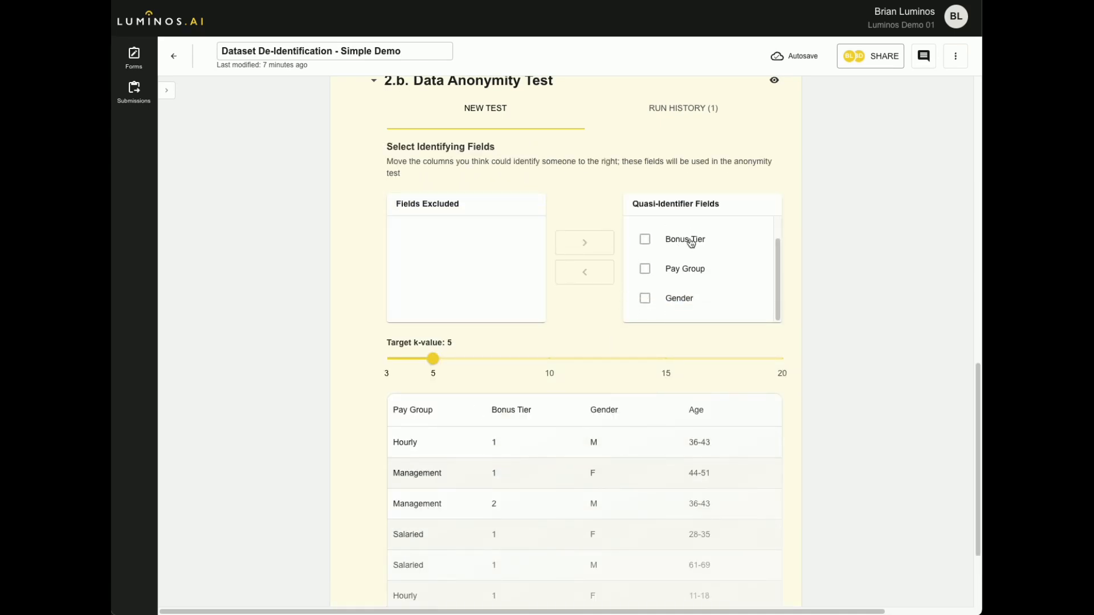
scroll(691, 242, up, 1)
scroll(501, 387, down, 2)
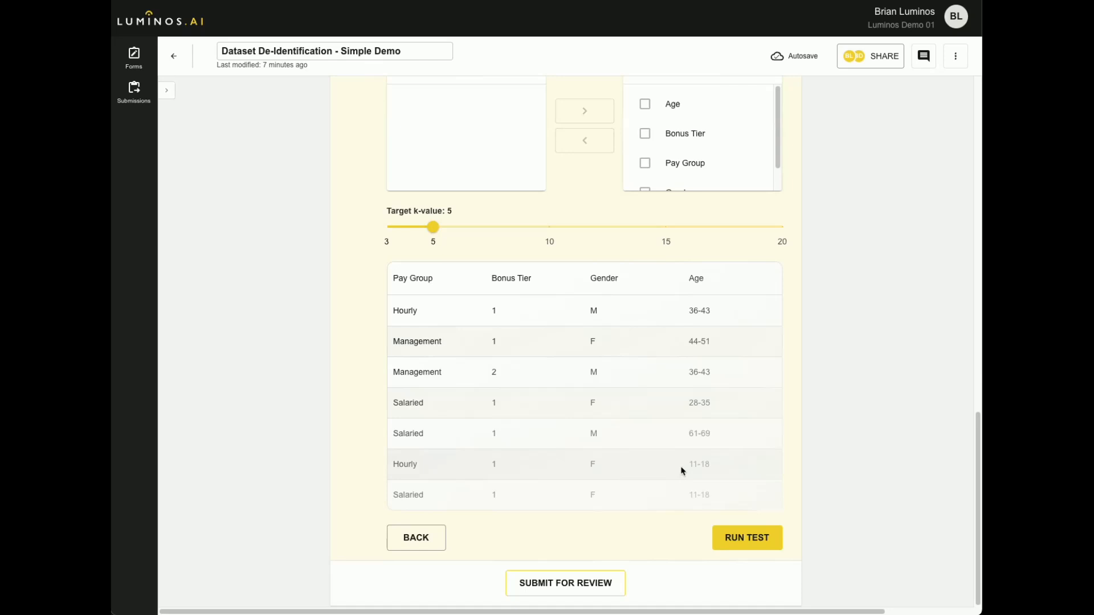
click(735, 540)
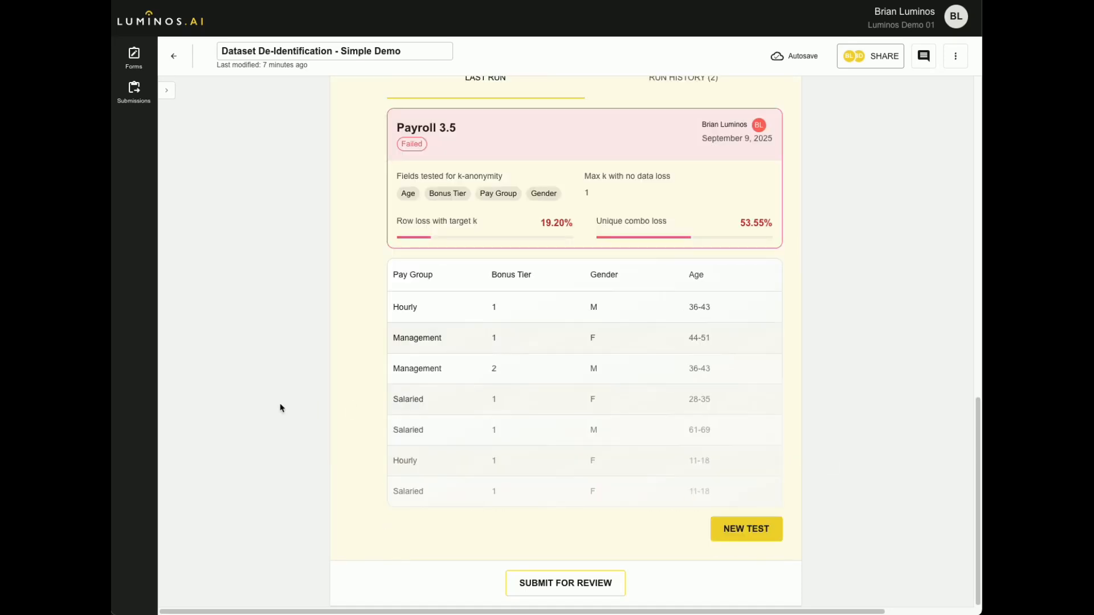
Review the Payroll 3.5 anonymity results together with the Personal Information Test's run history.
scroll(281, 408, up, 2)
scroll(280, 408, down, 1)
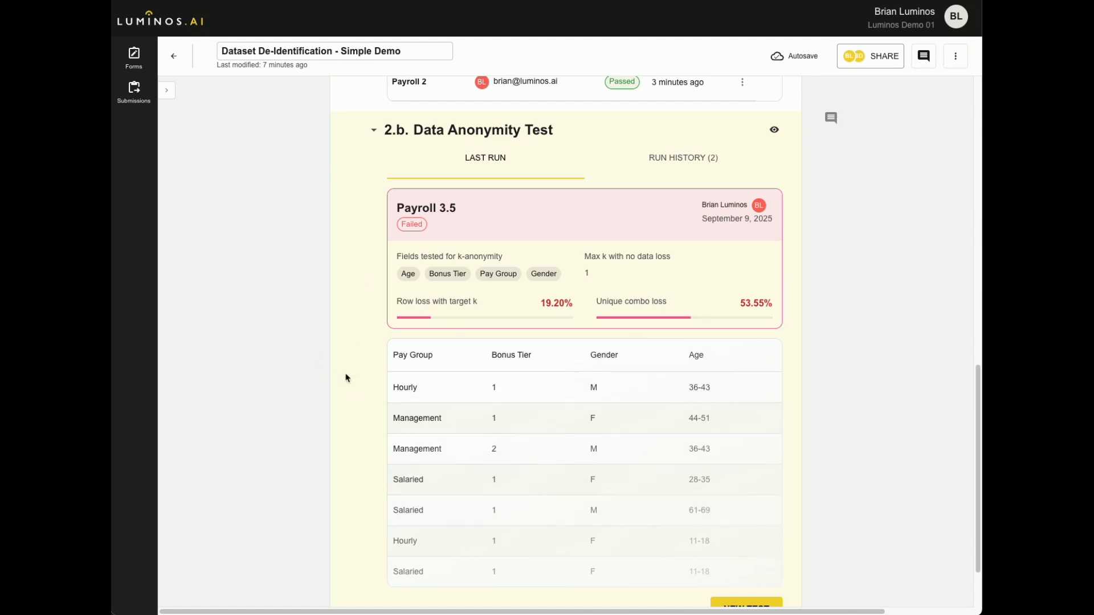
scroll(391, 379, down, 3)
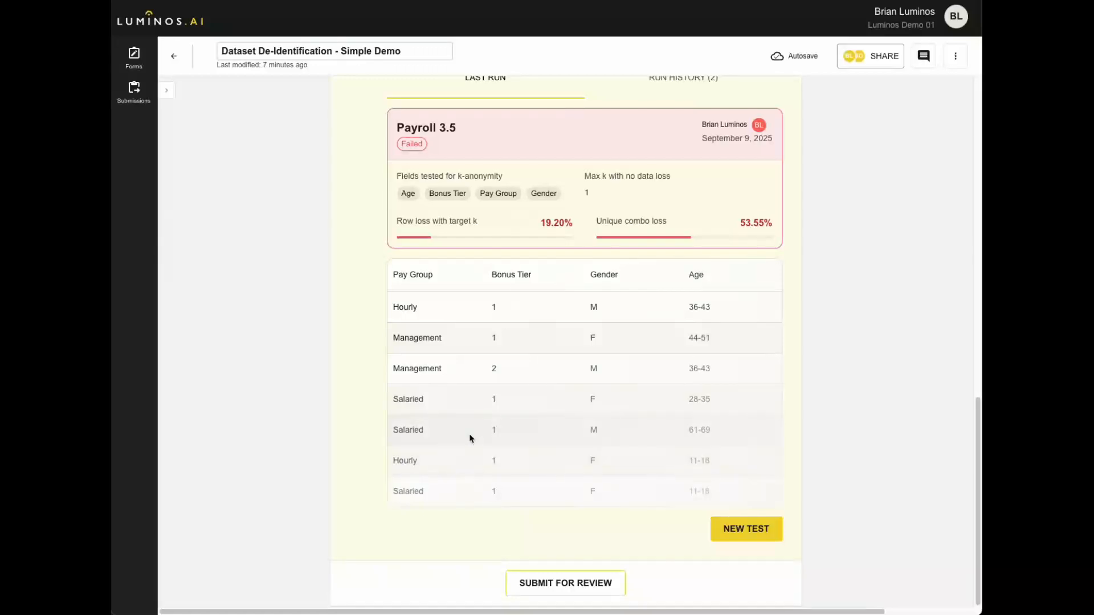
scroll(395, 354, up, 4)
scroll(396, 354, up, 3)
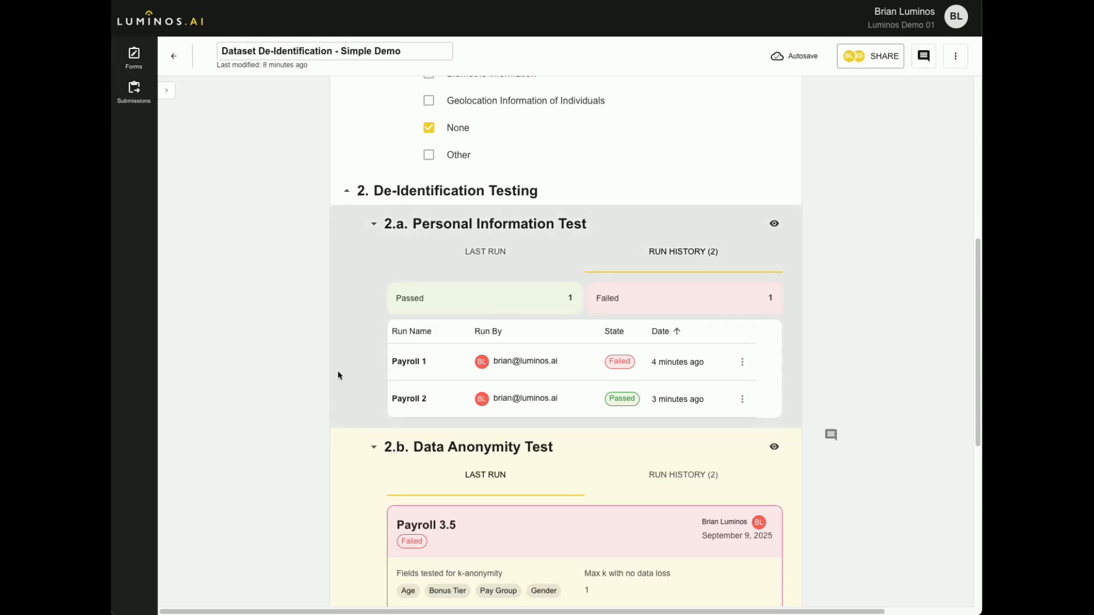
scroll(329, 397, down, 2)
scroll(328, 398, down, 6)
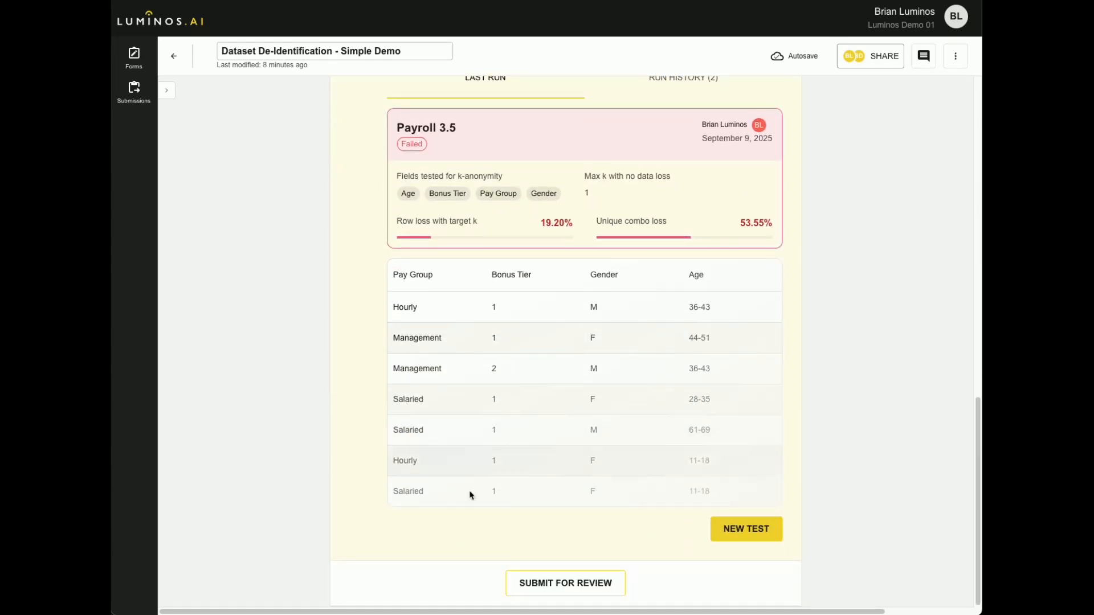
Submit the de-identification form for review, leaving the users to notify and the message text empty.
click(556, 584)
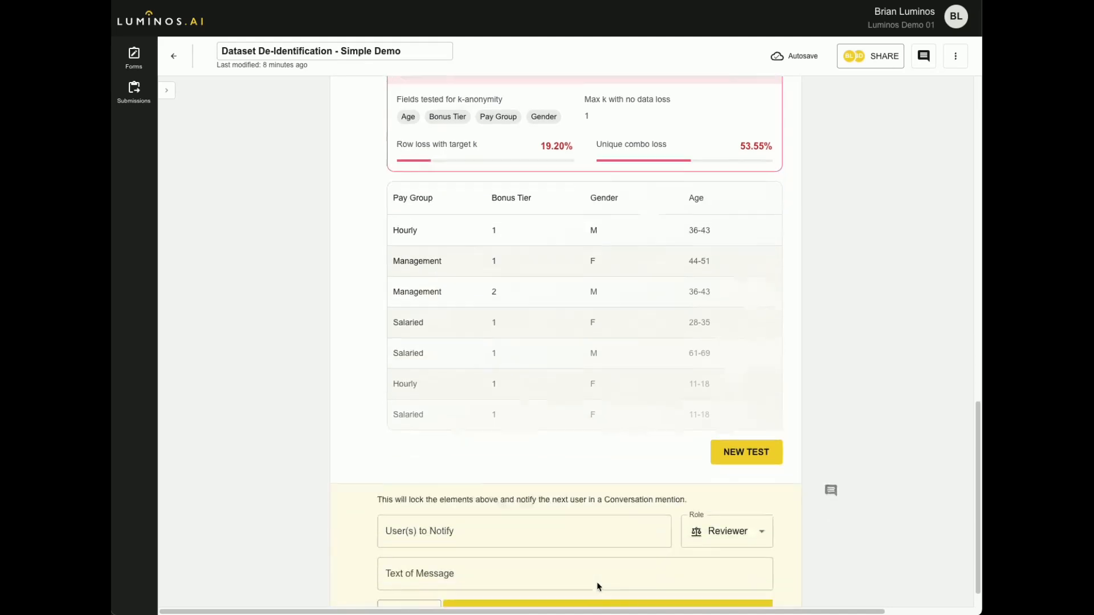
click(639, 590)
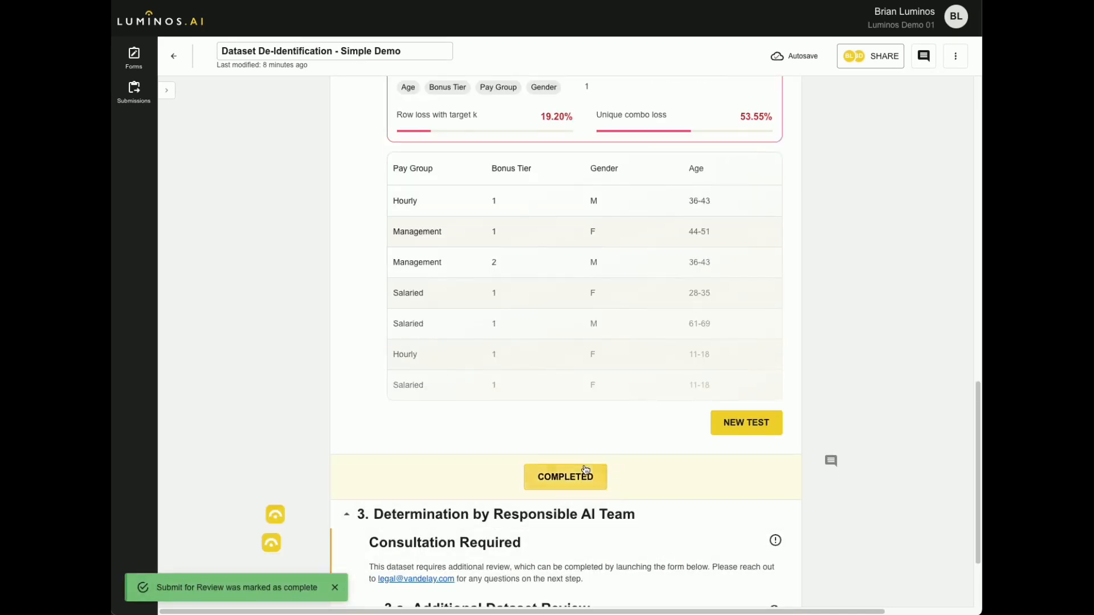
Examine the Responsible AI Team's determination, its Additional Dataset Review question and the de-identification tests above it.
scroll(585, 449, up, 2)
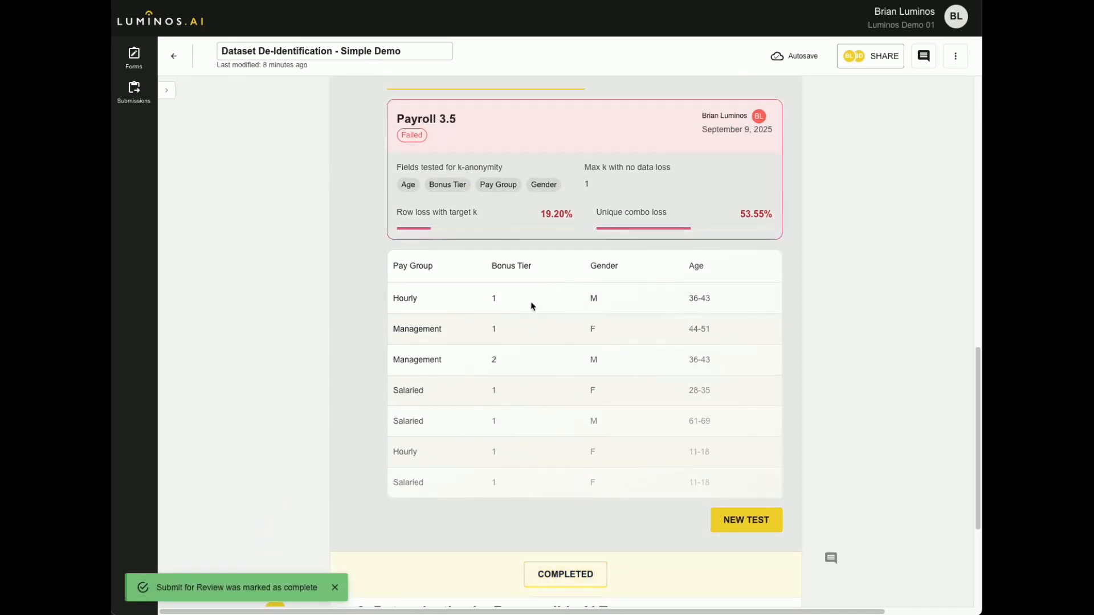
scroll(531, 307, down, 4)
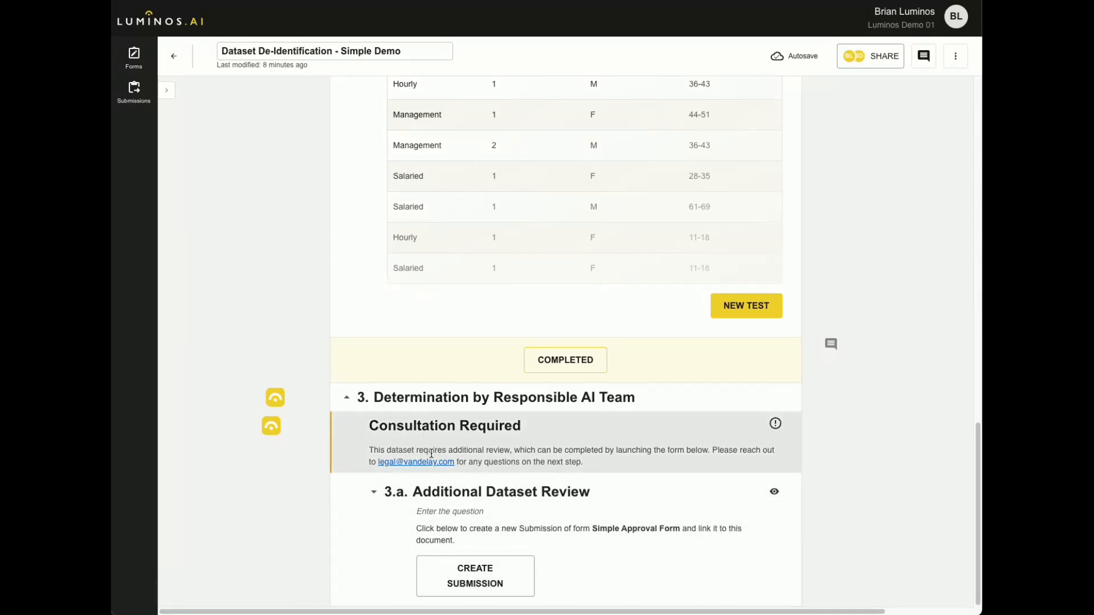
click(447, 570)
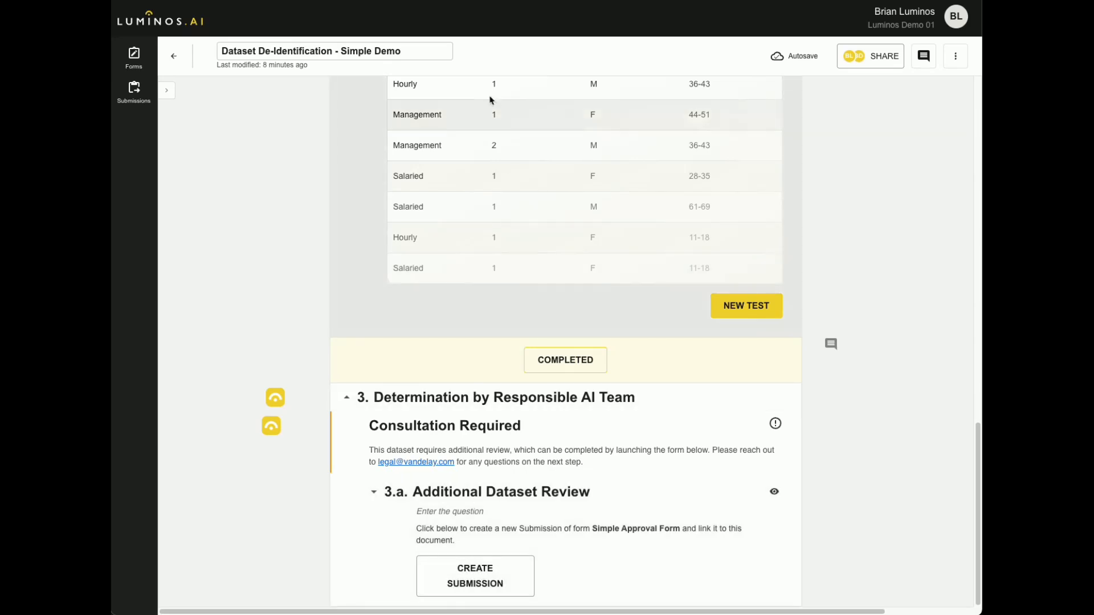
scroll(442, 203, up, 2)
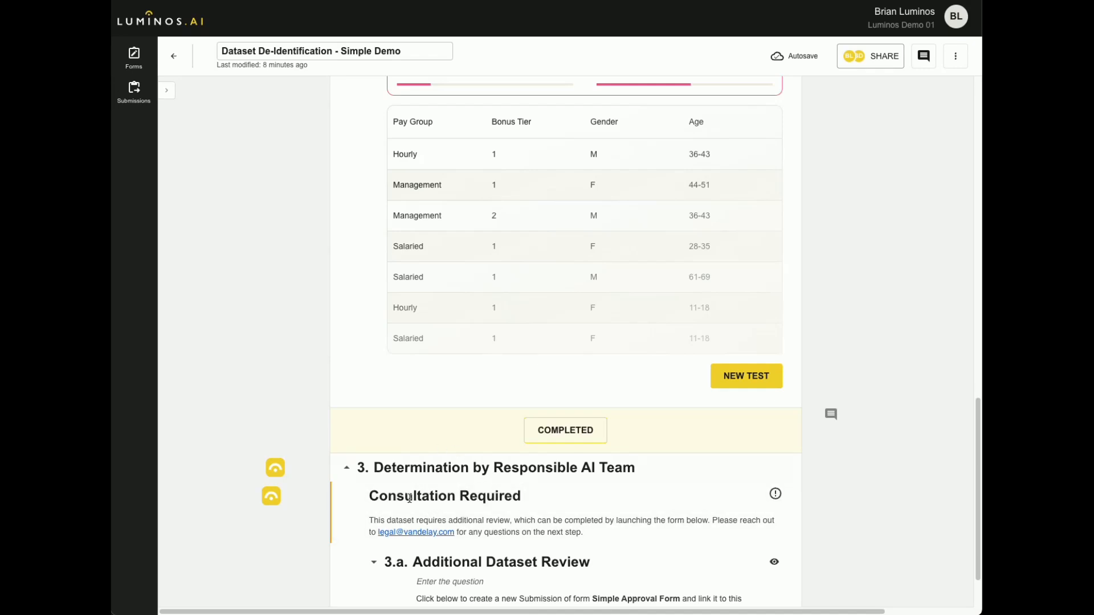
scroll(283, 315, up, 1)
scroll(284, 316, up, 15)
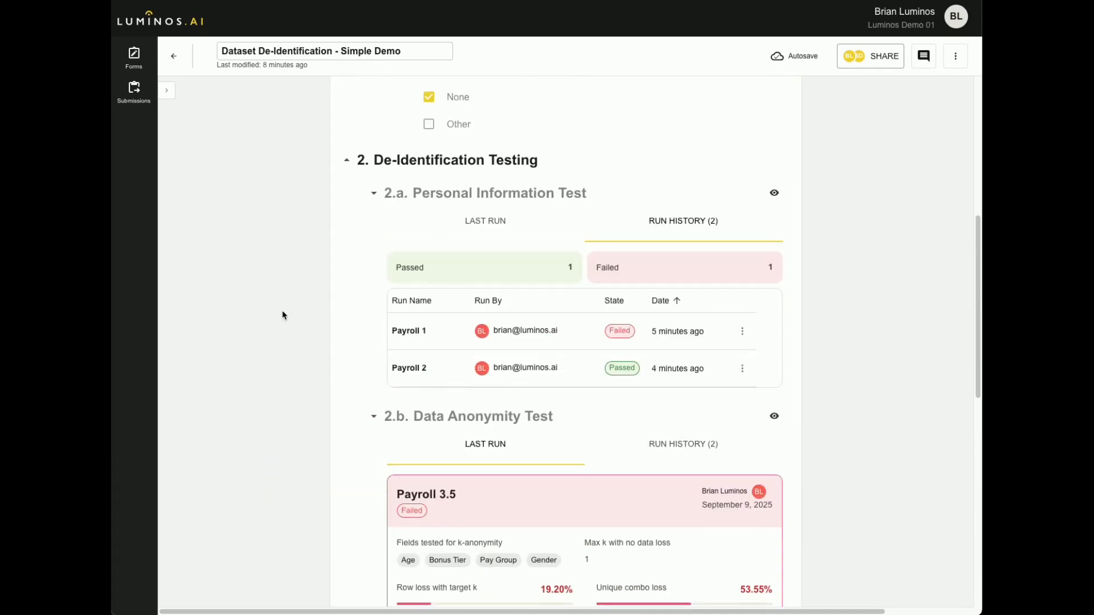